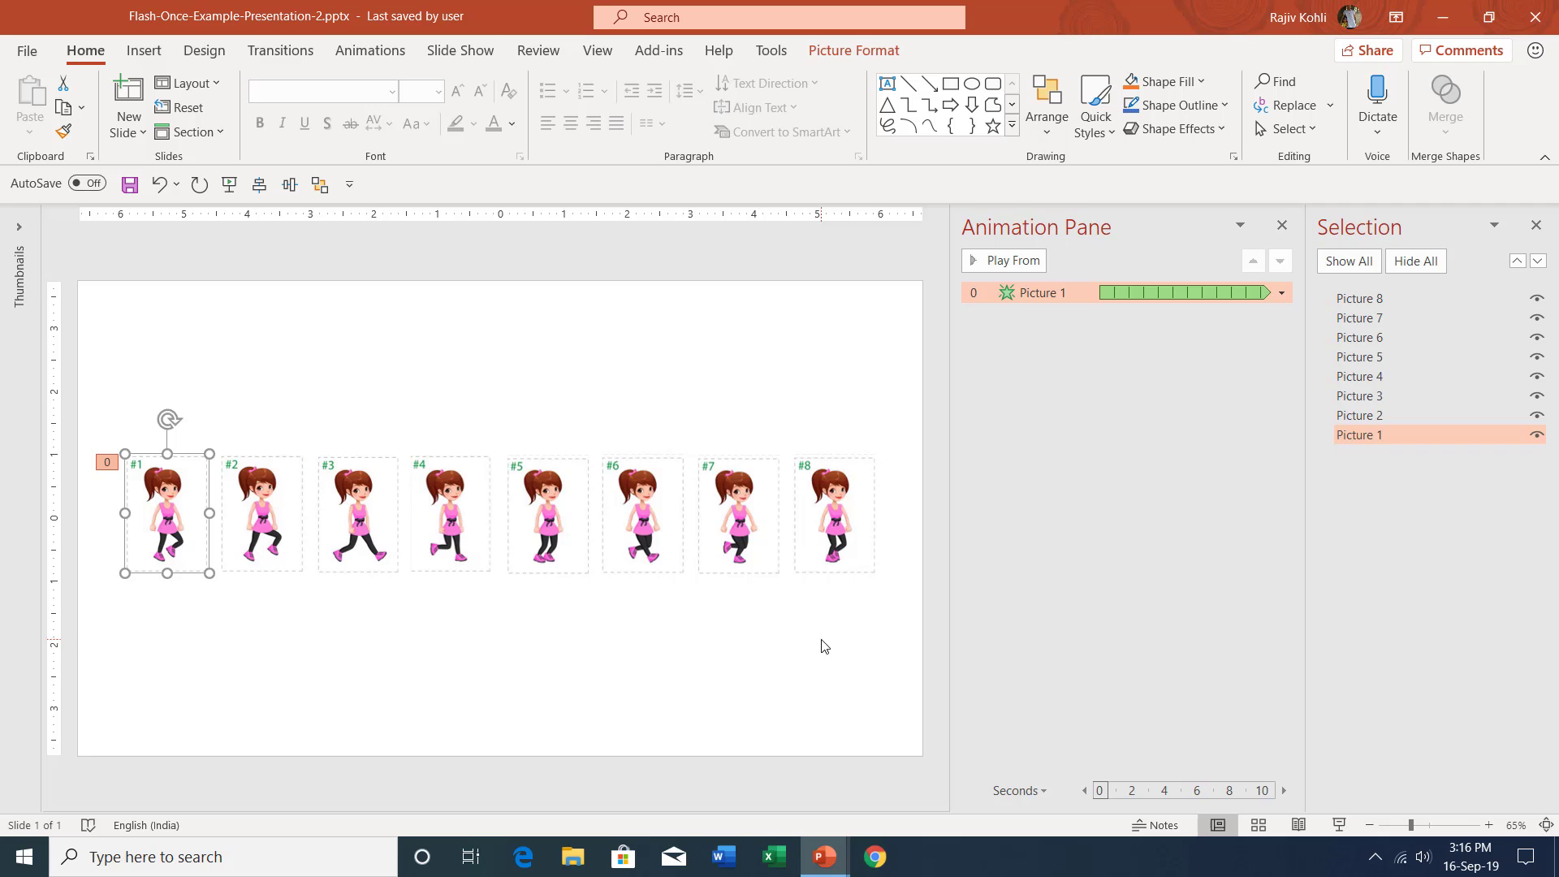
{"action": "left_click", "coordinate": [345, 55]}
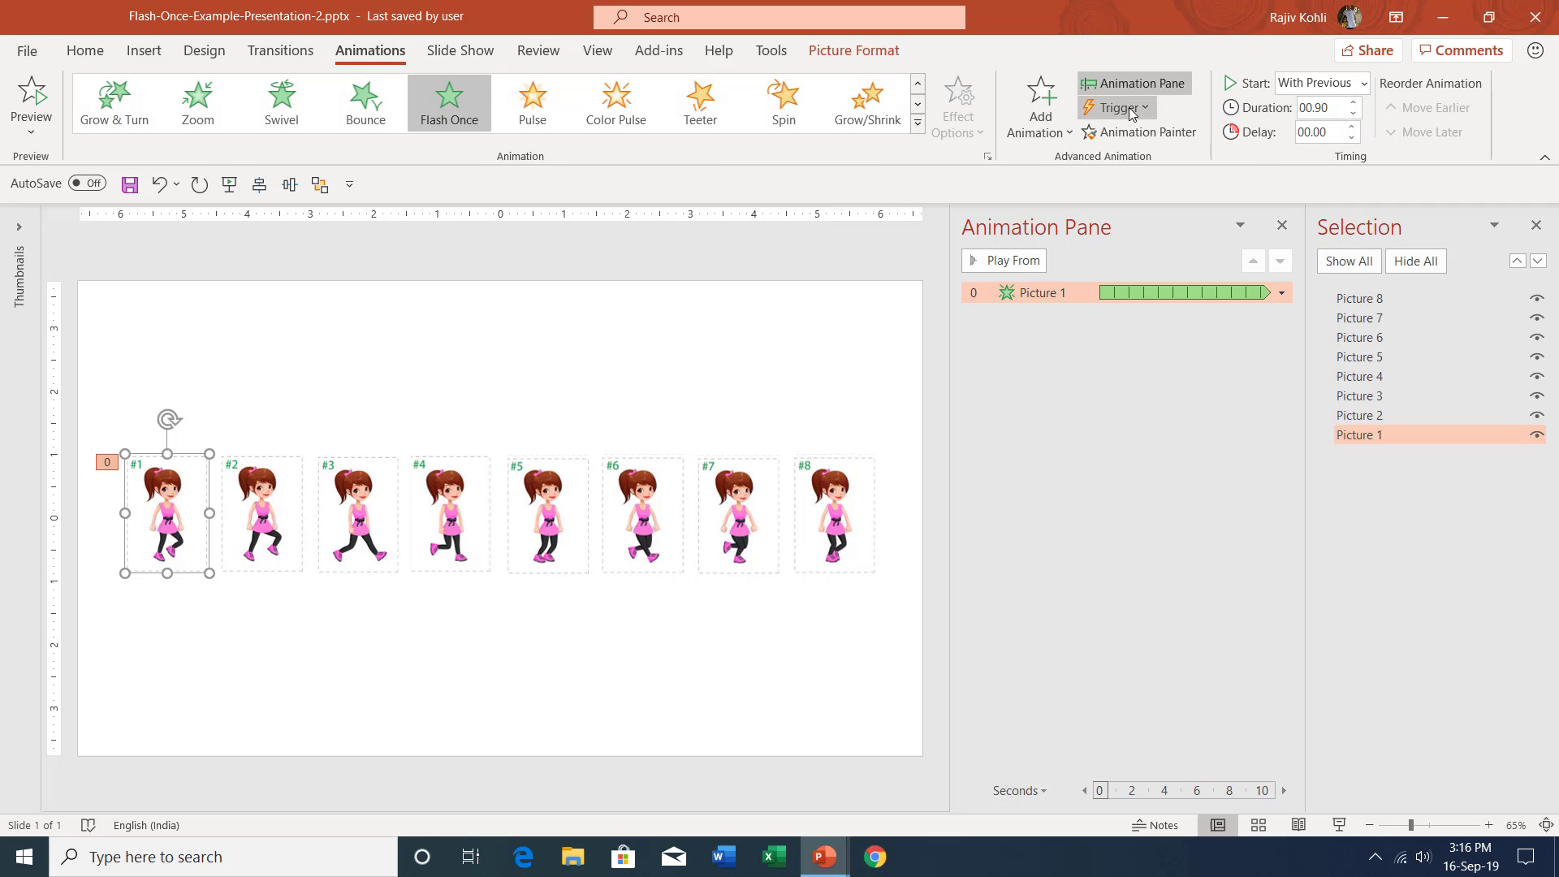
{"action": "left_click", "coordinate": [1046, 120]}
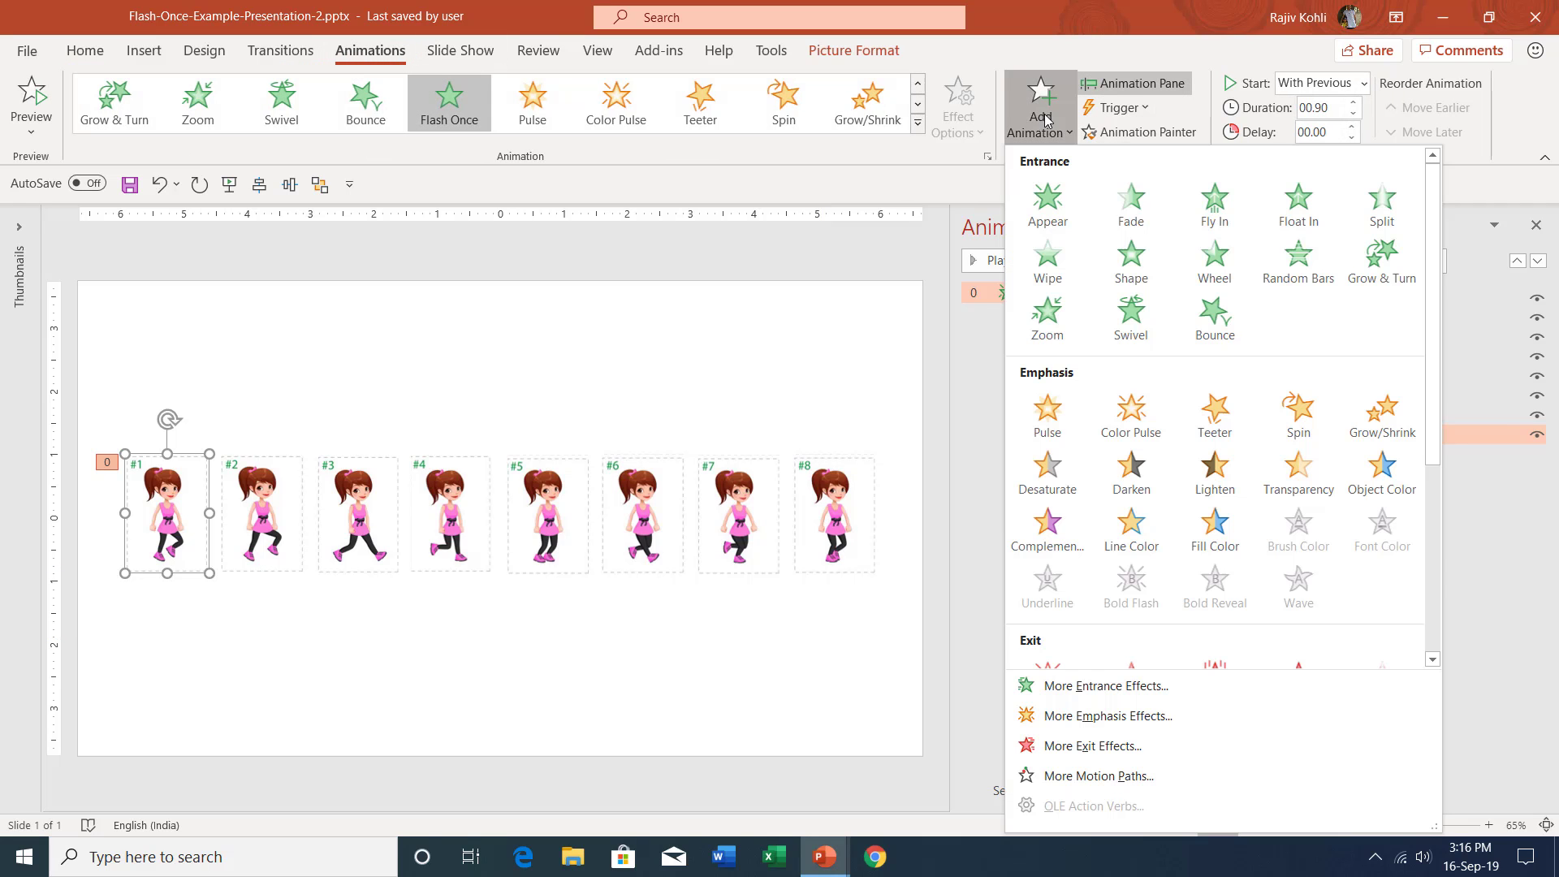
{"action": "left_click", "coordinate": [1113, 686]}
{"action": "mouse_move", "coordinate": [893, 275]}
{"action": "left_mouse_down"}
{"action": "mouse_move", "coordinate": [893, 398]}
{"action": "mouse_move", "coordinate": [890, 283]}
{"action": "left_mouse_up"}
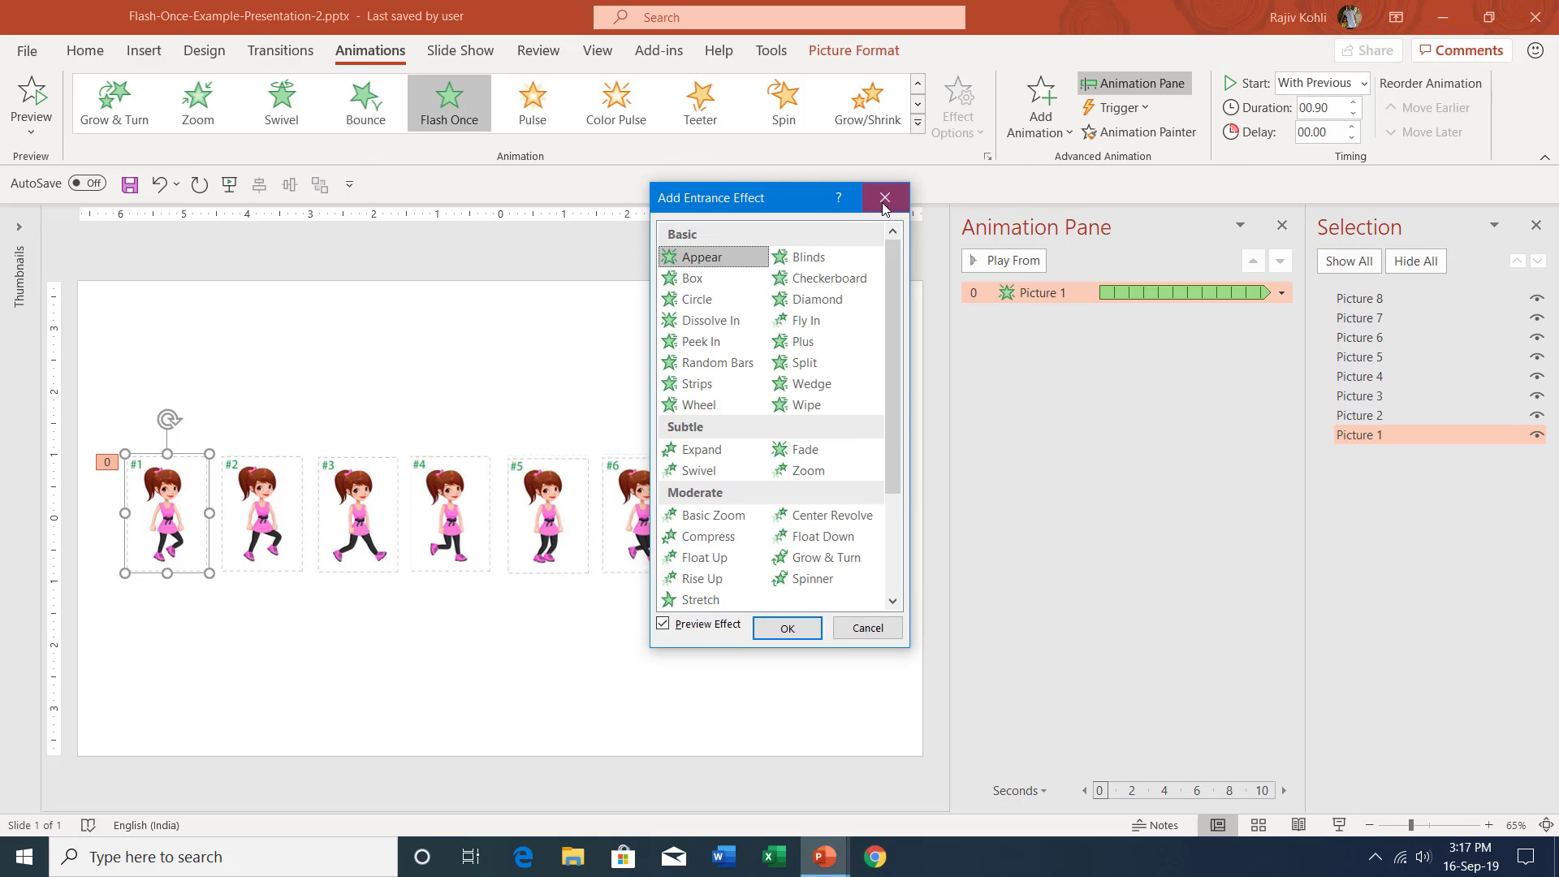
- Dismiss the entrance effects list and search Google in Chrome for 'powerpoint heaven'
{"action": "left_click", "coordinate": [885, 198]}
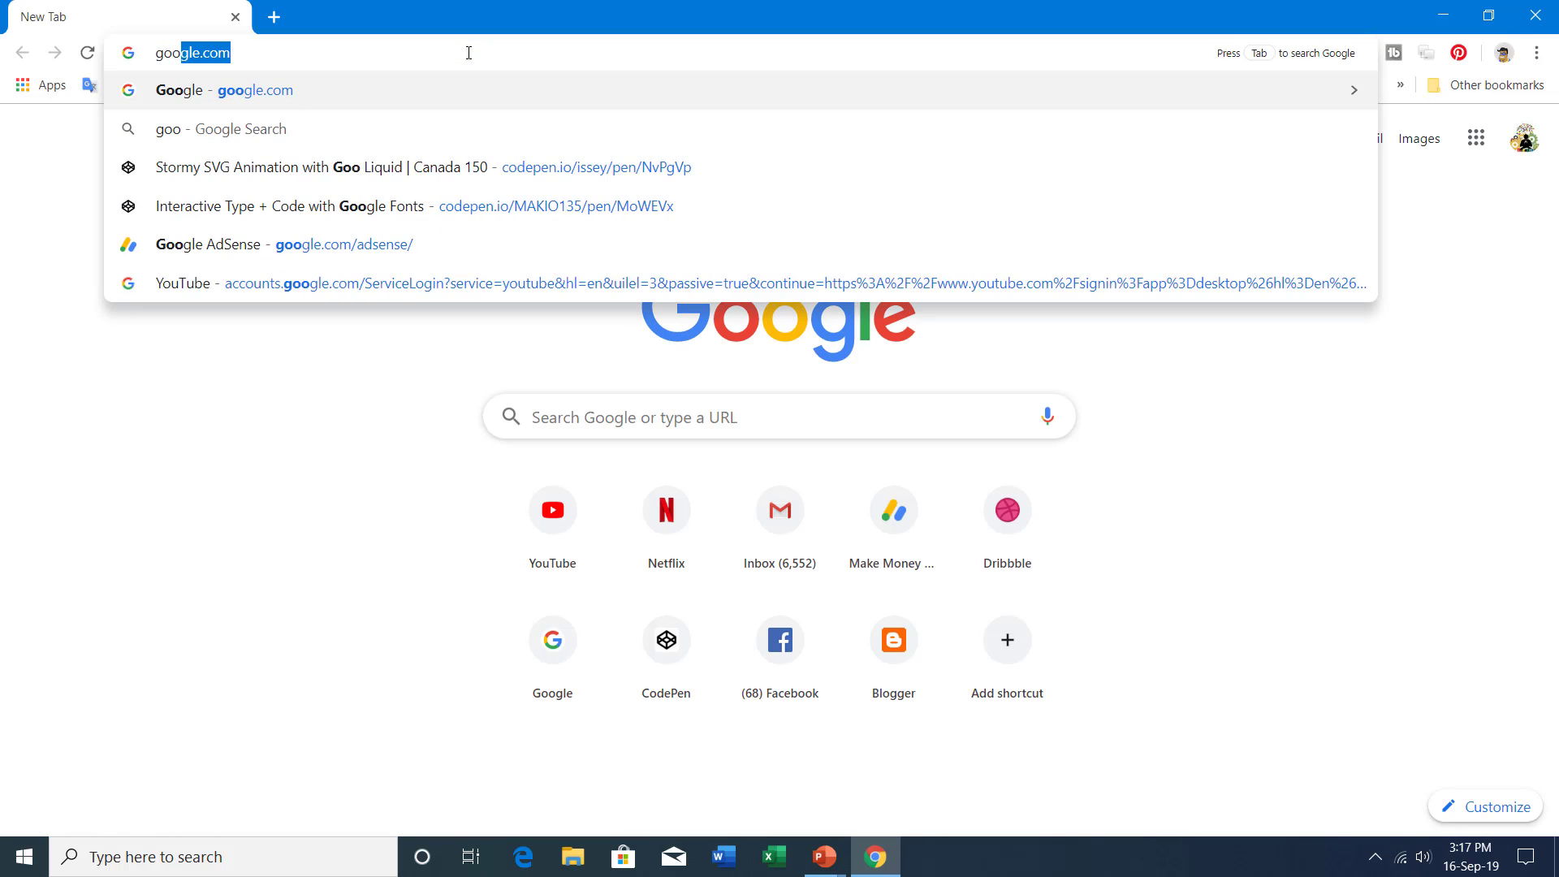
{"action": "type", "text": "g"}
{"action": "key", "text": "Return"}
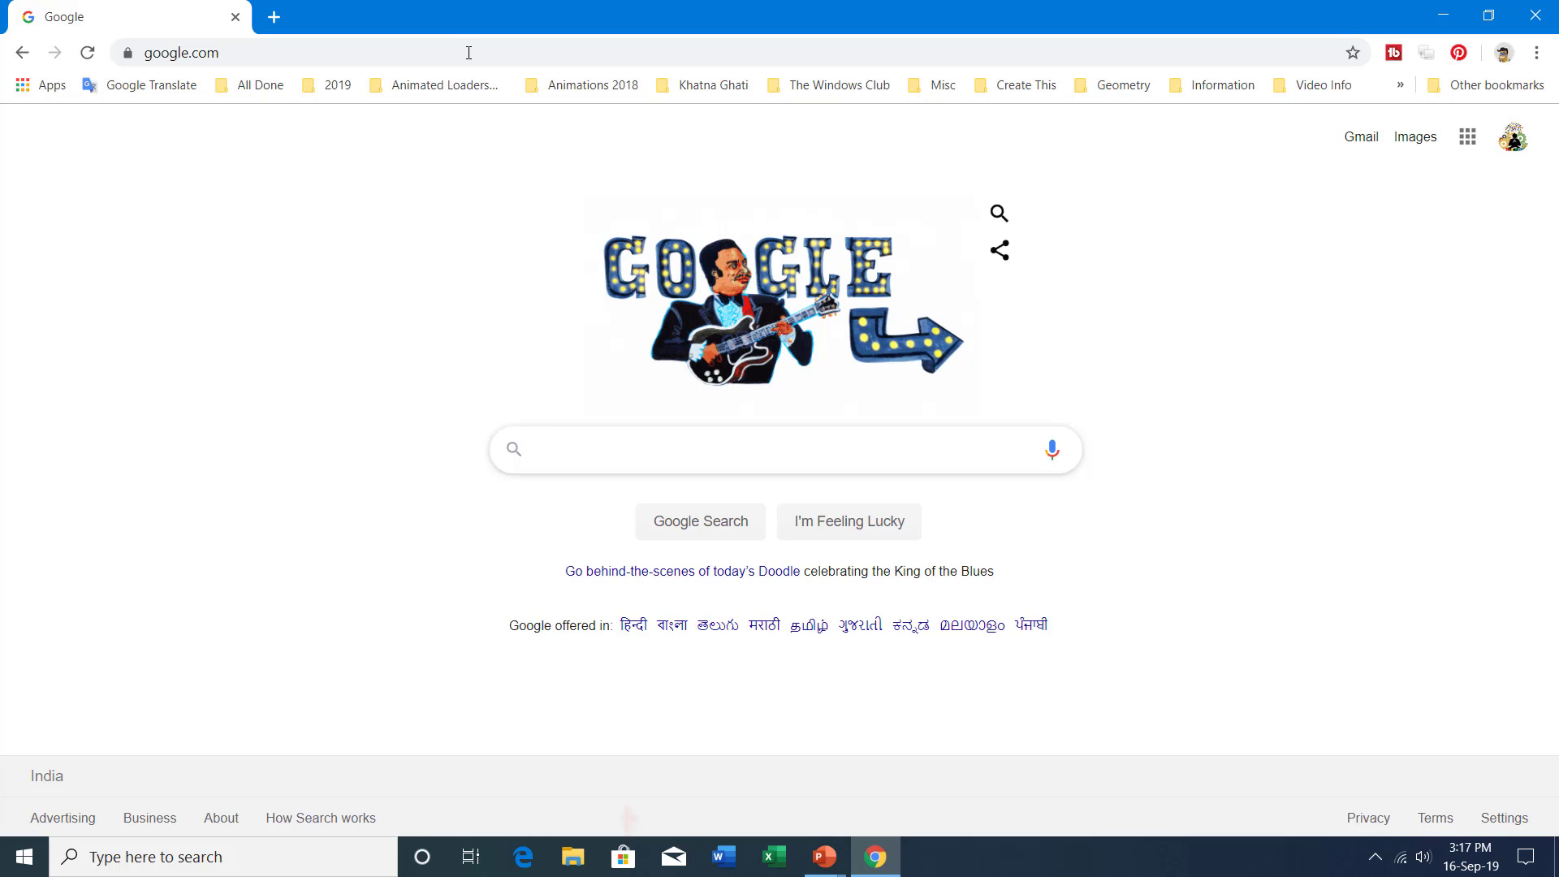
{"action": "type", "text": "powerp"}
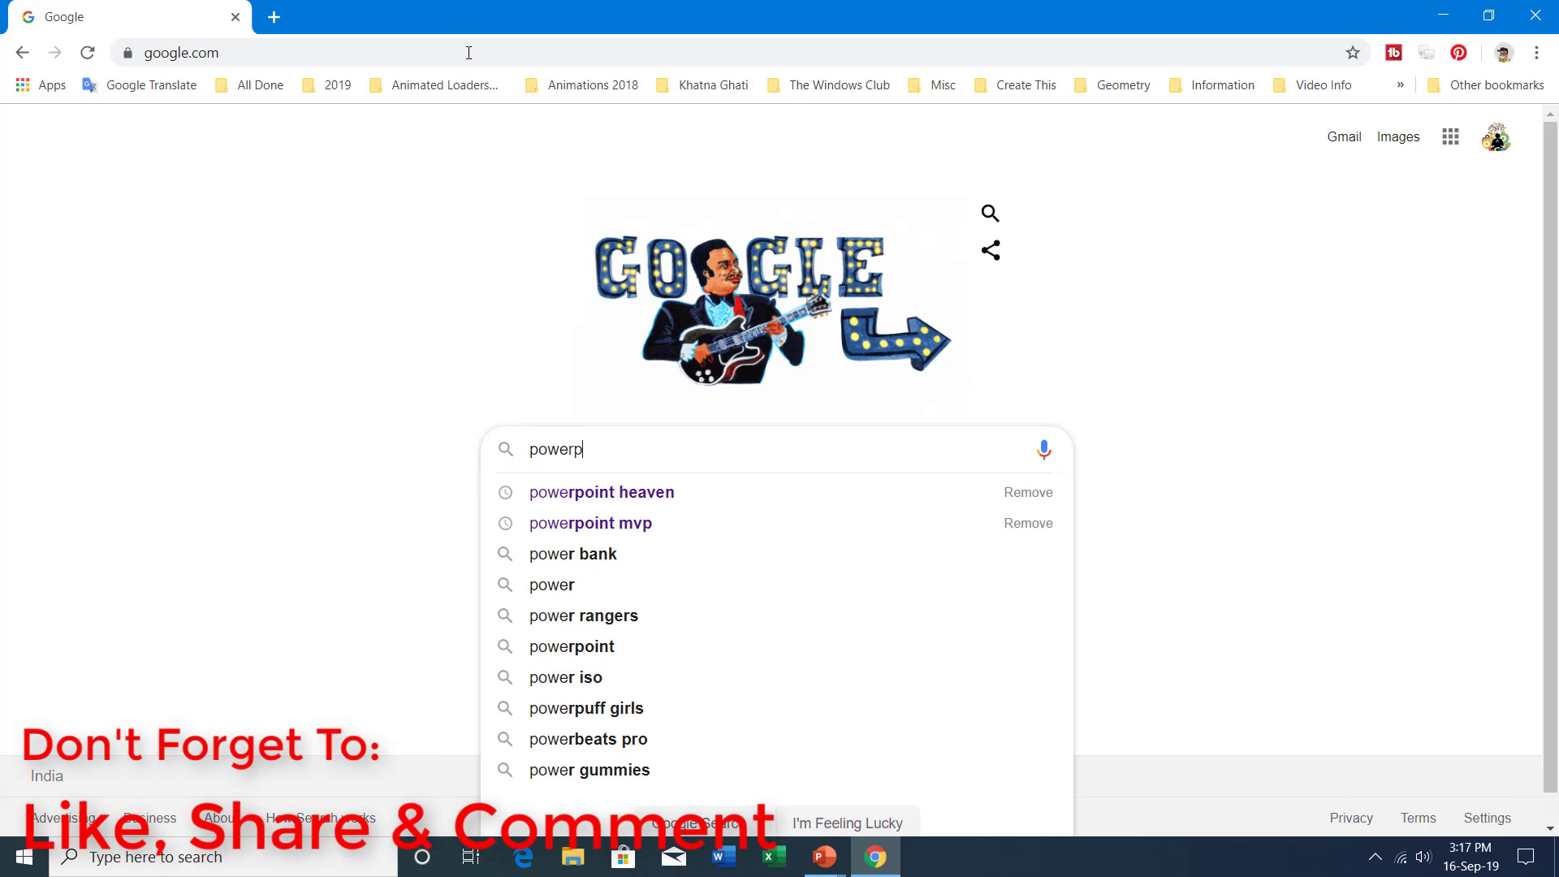
{"action": "type", "text": "oint"}
{"action": "key", "text": "Down"}
{"action": "key", "text": "Return"}
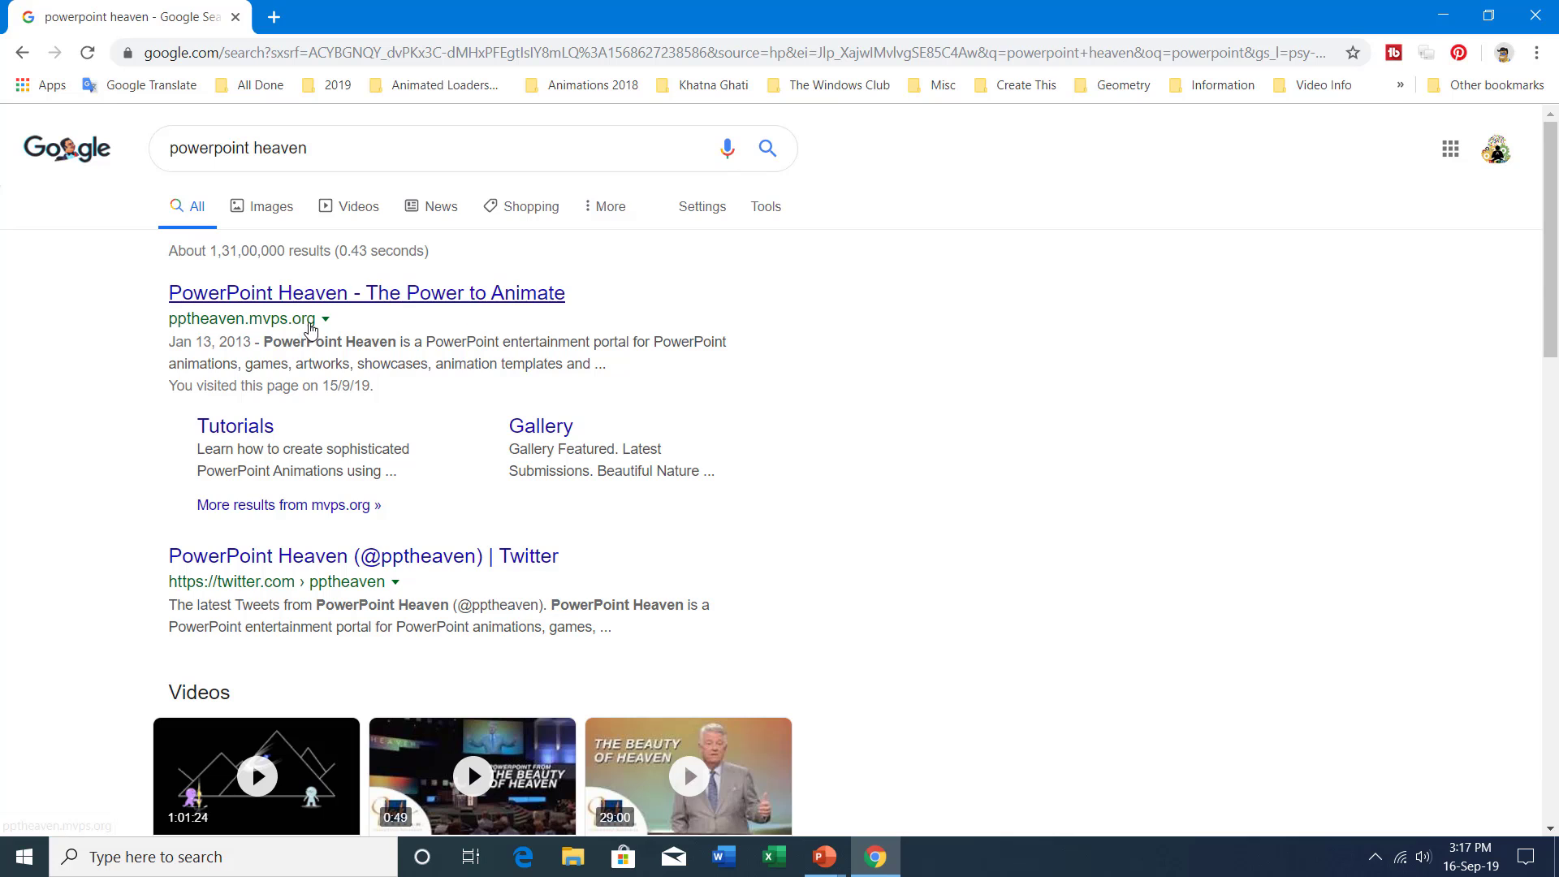
- Browse the PowerPoint Heaven home page, then return to Flash-Once-Example-Presentation-2
{"action": "left_click", "coordinate": [332, 296]}
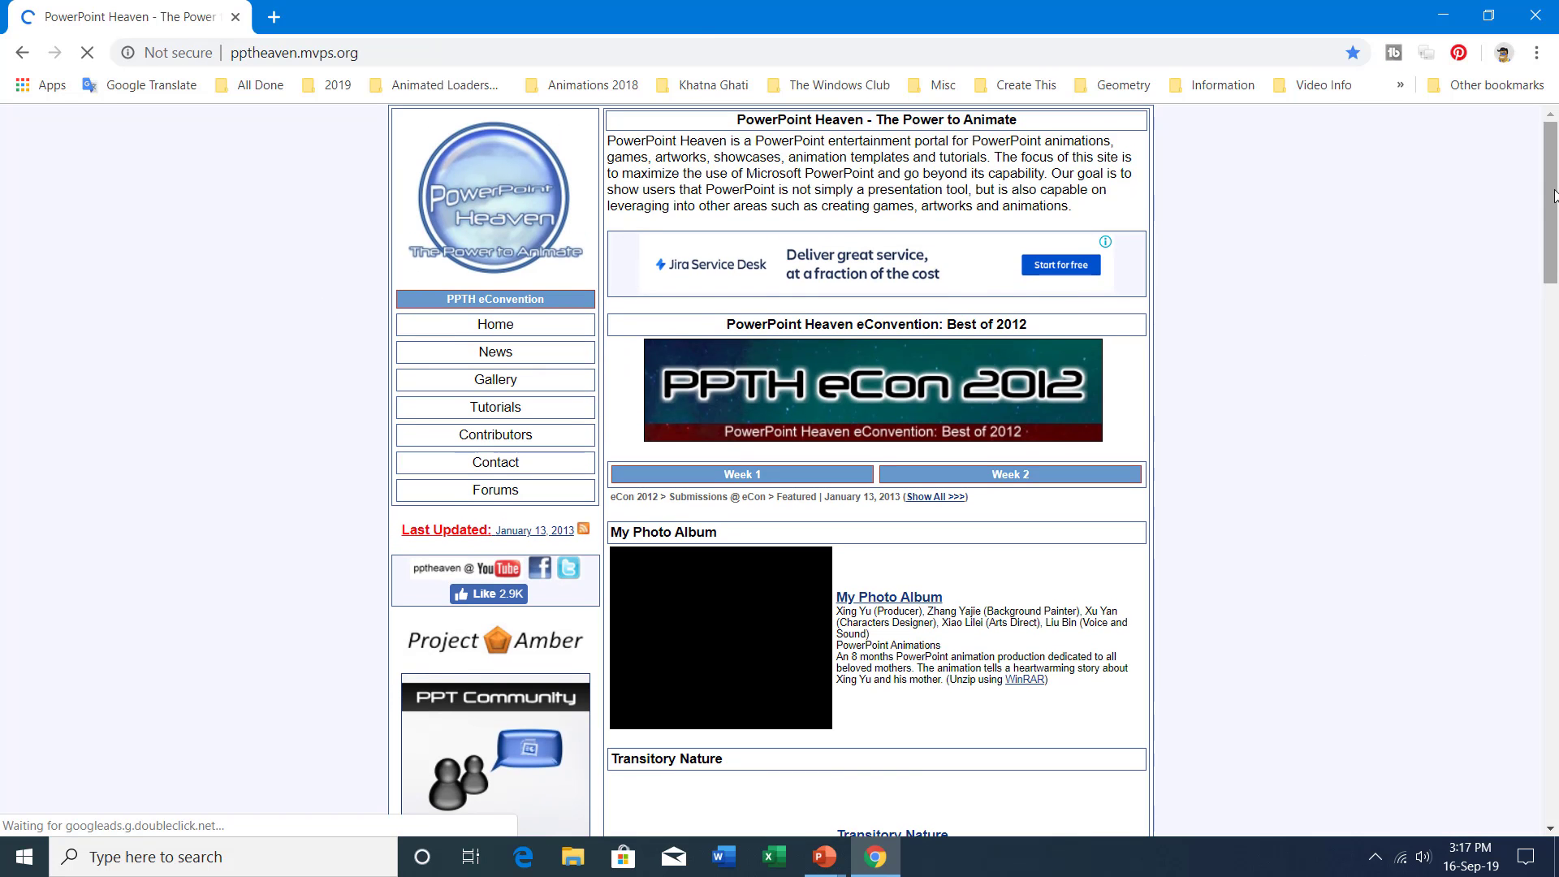
{"action": "left_click_drag", "start_coordinate": [1555, 177], "coordinate": [1554, 263]}
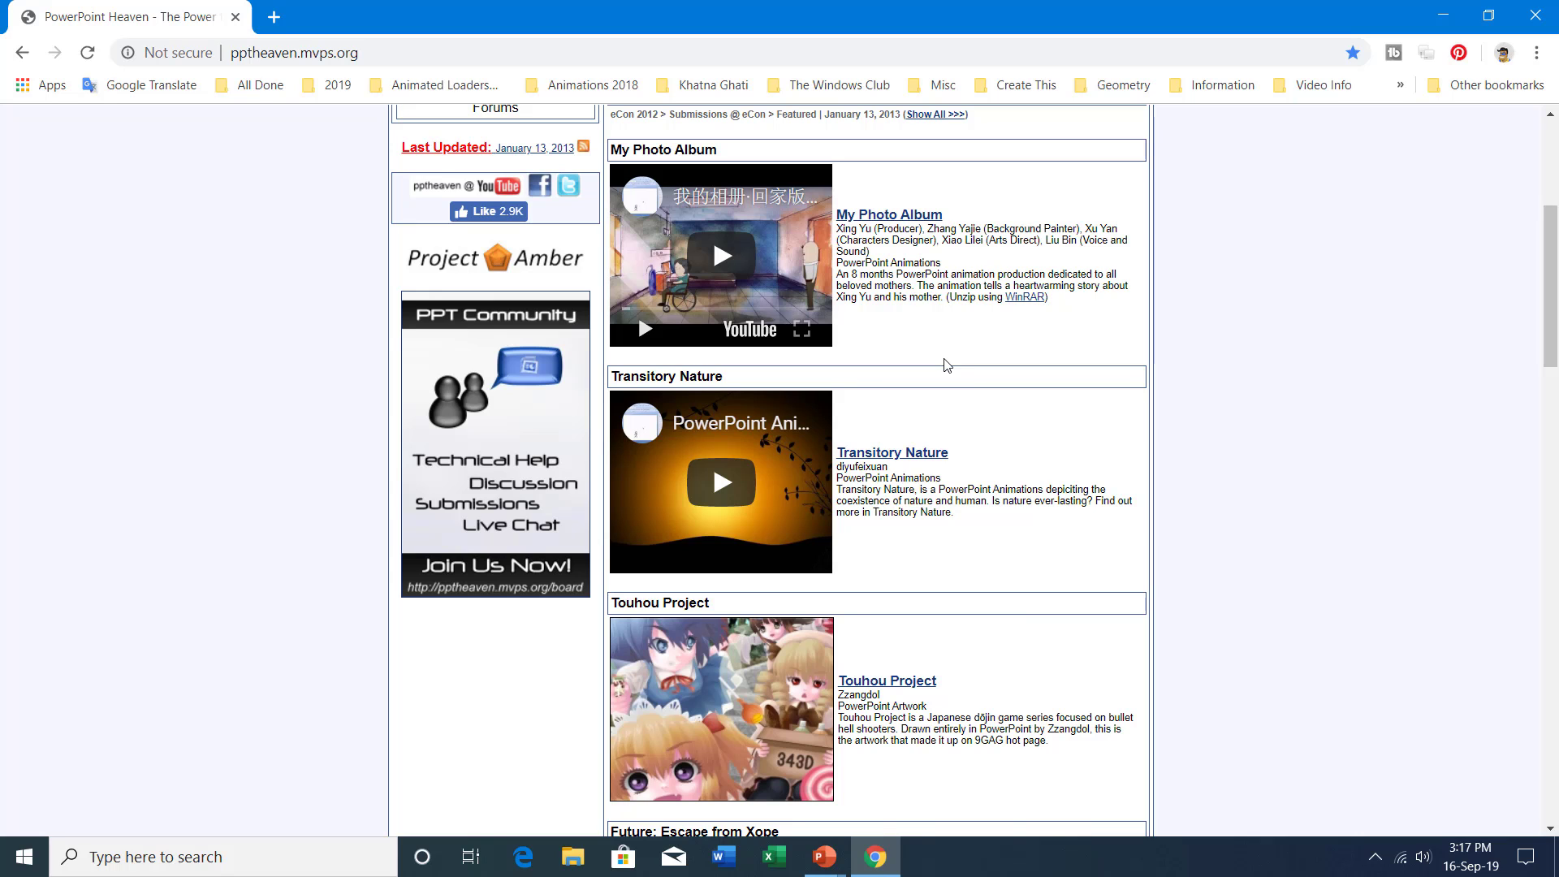
{"action": "mouse_move", "coordinate": [823, 856]}
{"action": "left_click", "coordinate": [747, 772]}
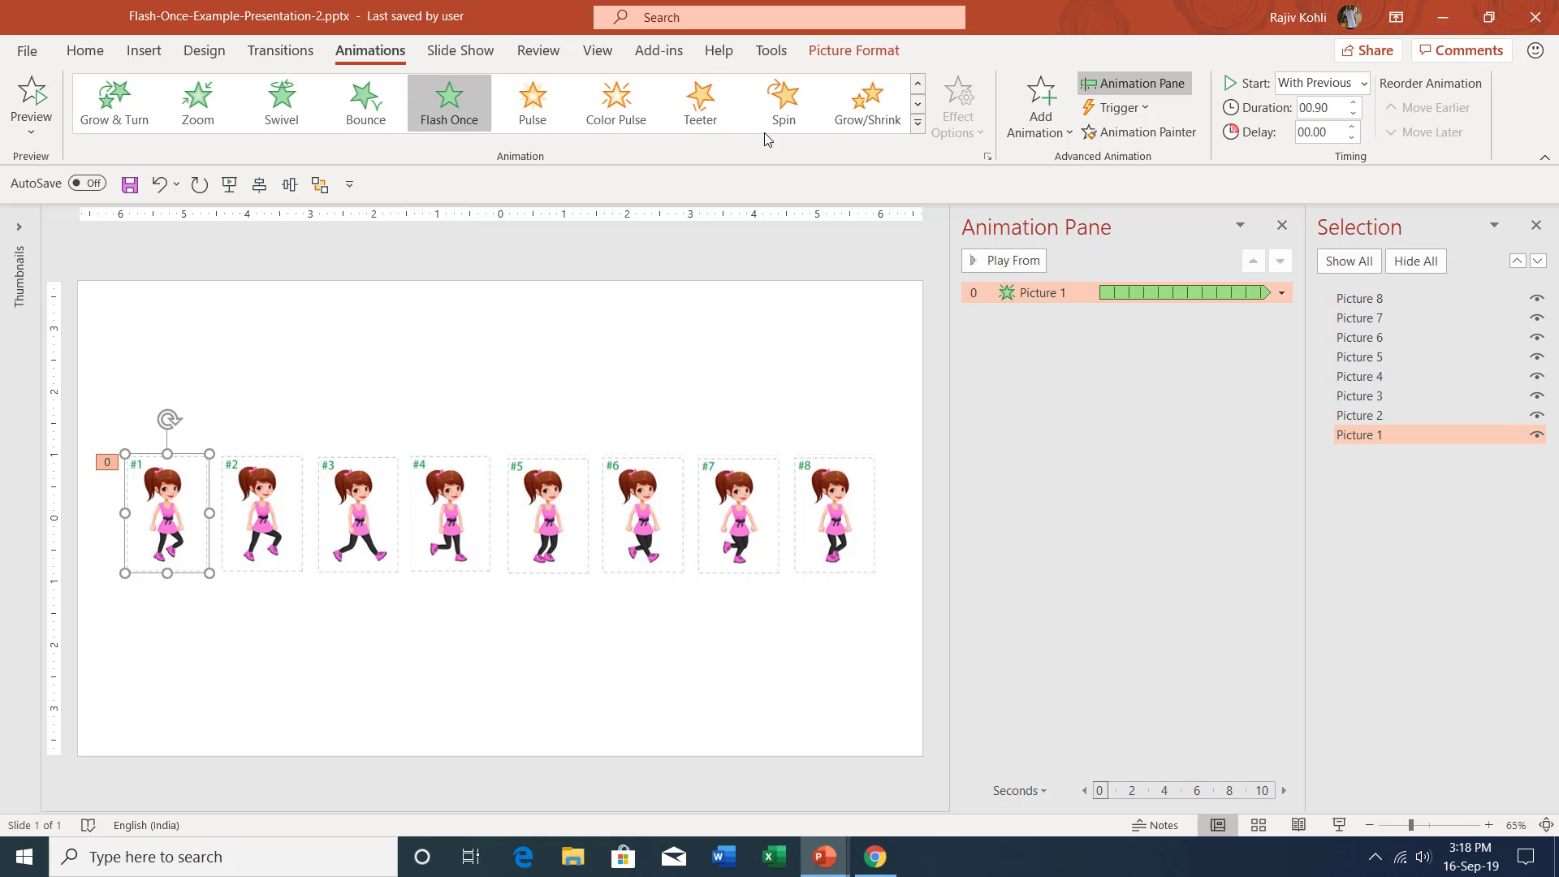
{"action": "left_click", "coordinate": [917, 127]}
{"action": "left_click", "coordinate": [1041, 114]}
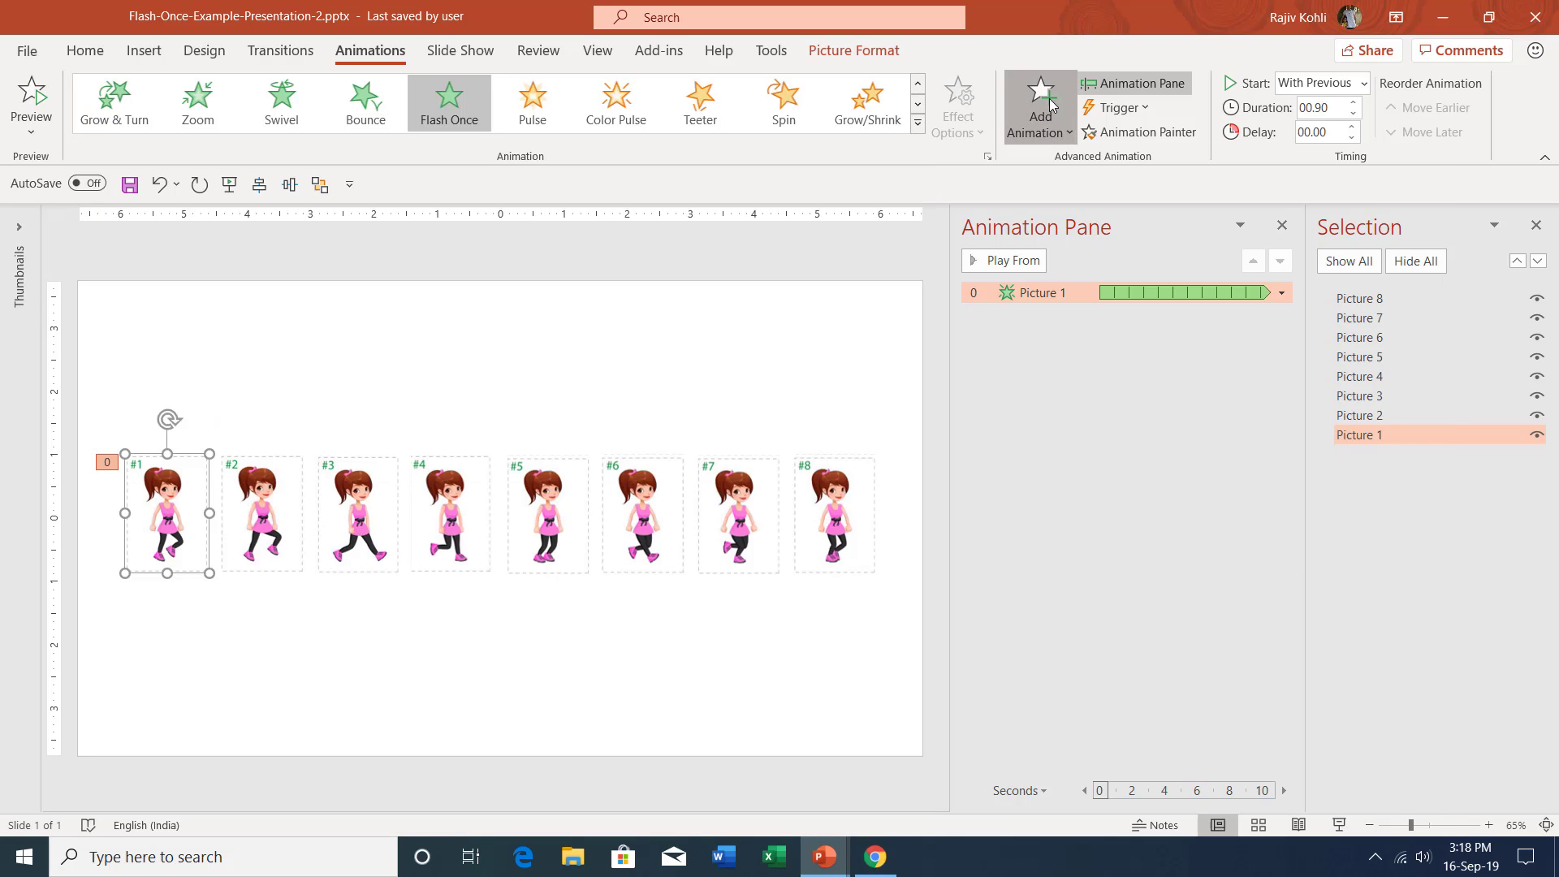
{"action": "left_click", "coordinate": [1187, 684]}
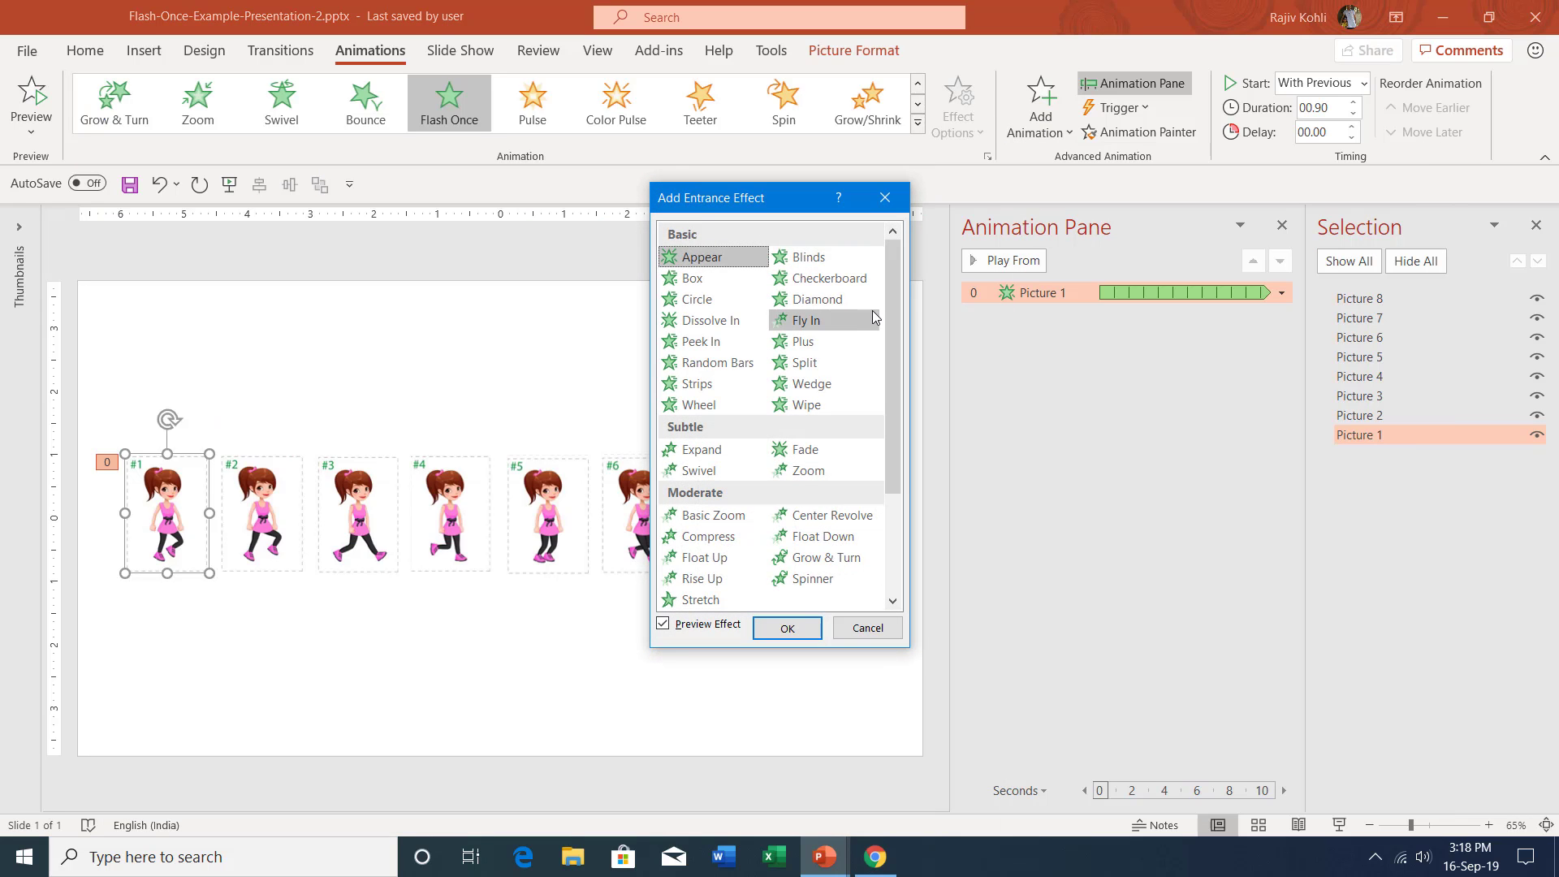
{"action": "left_click_drag", "start_coordinate": [892, 315], "coordinate": [893, 414]}
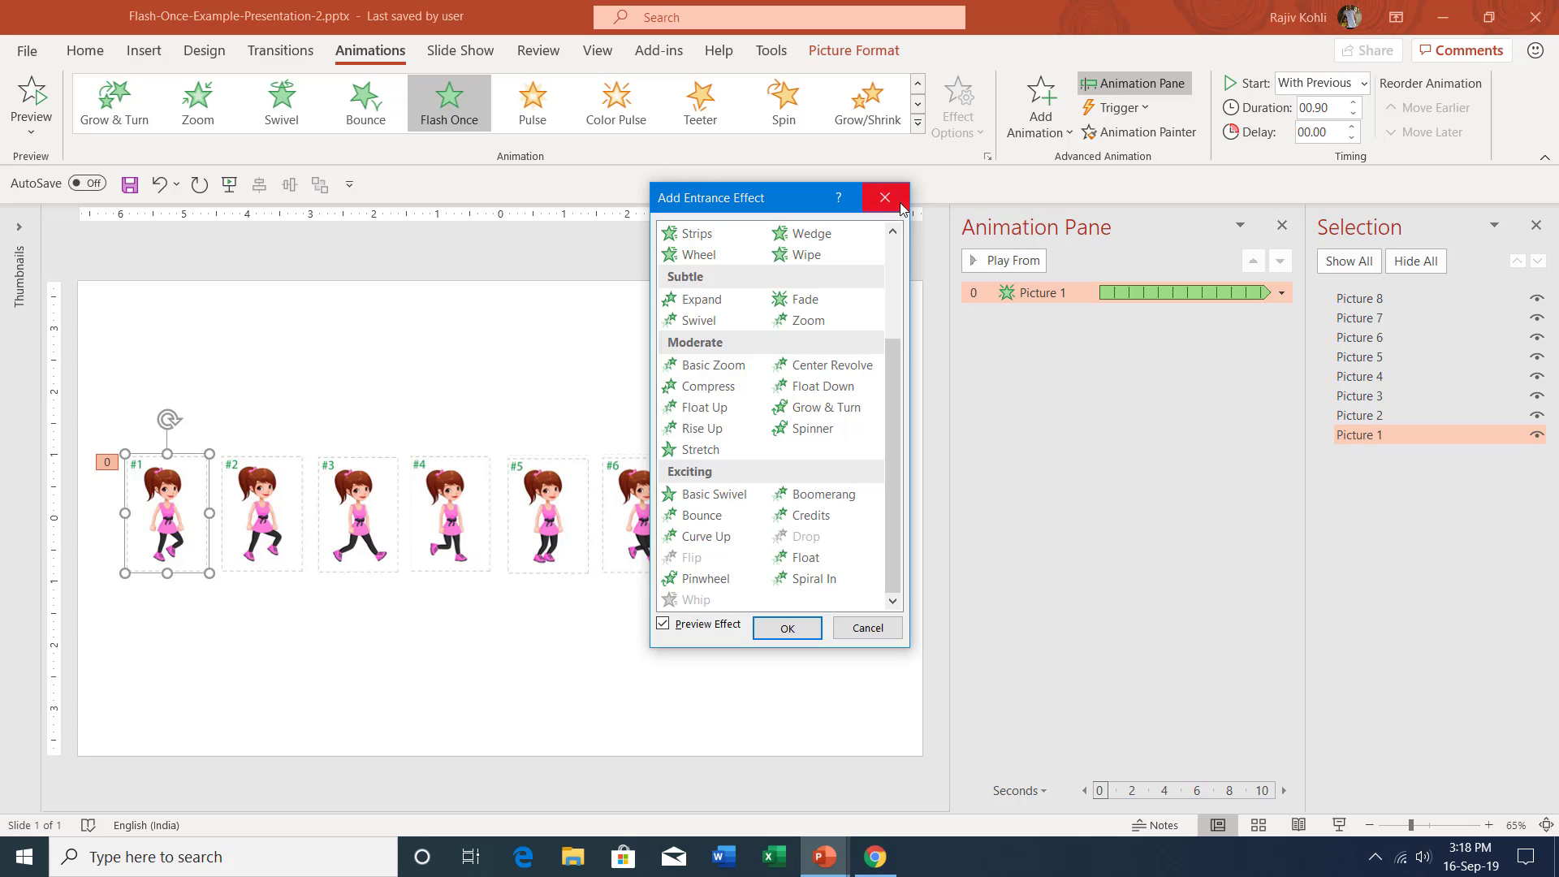
{"action": "left_click", "coordinate": [885, 198]}
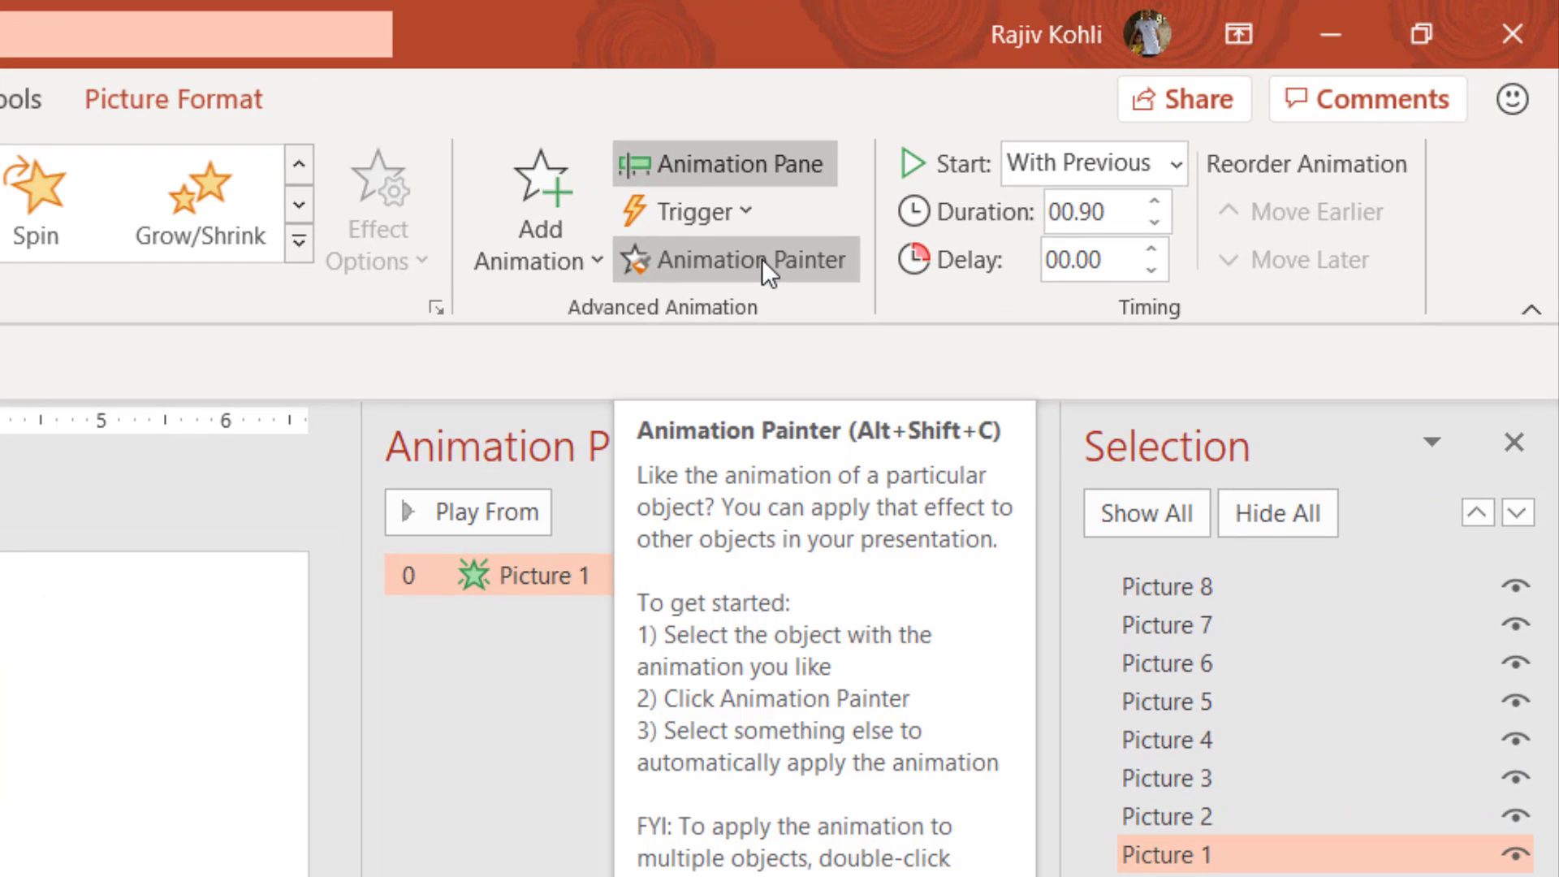
- Copy Picture 1's Flash Once animation onto the blue rectangle with Animation Painter
{"action": "left_click", "coordinate": [1153, 131]}
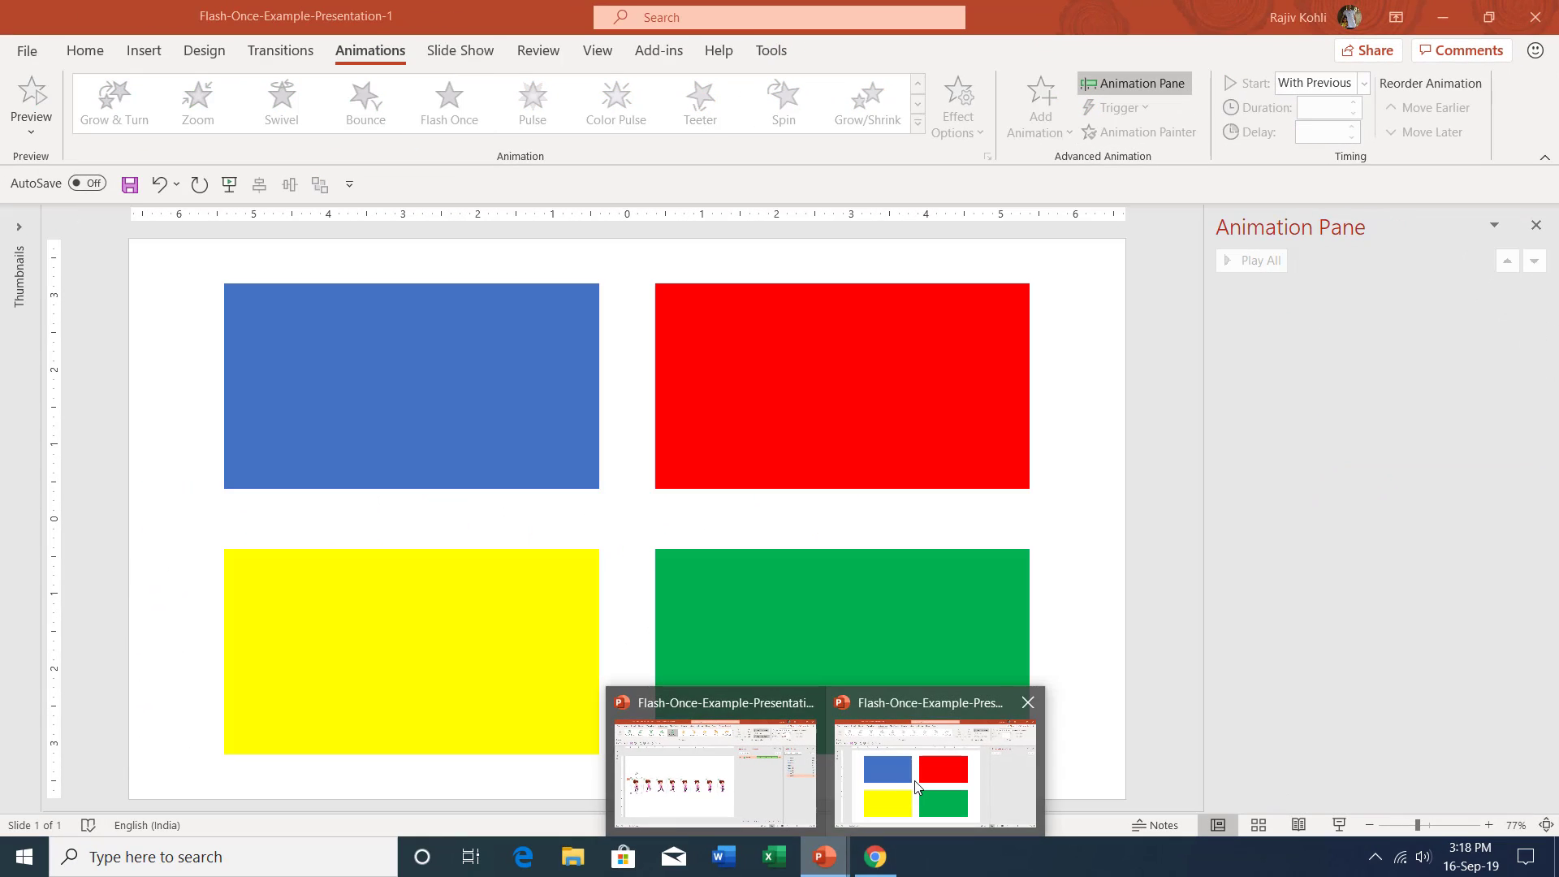
{"action": "left_click", "coordinate": [912, 787]}
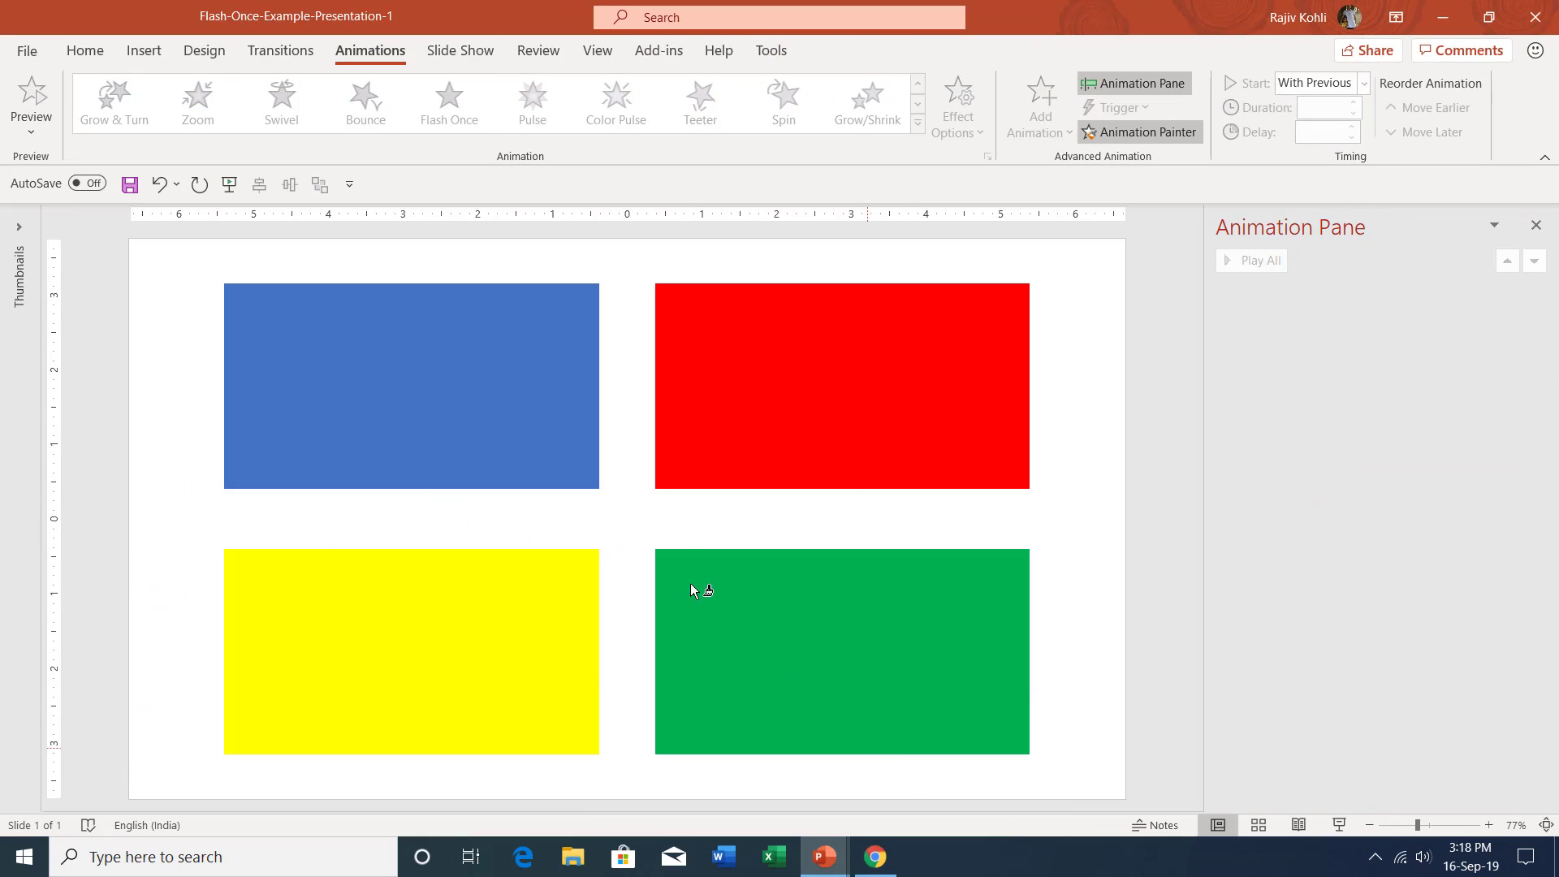
{"action": "left_click", "coordinate": [406, 387]}
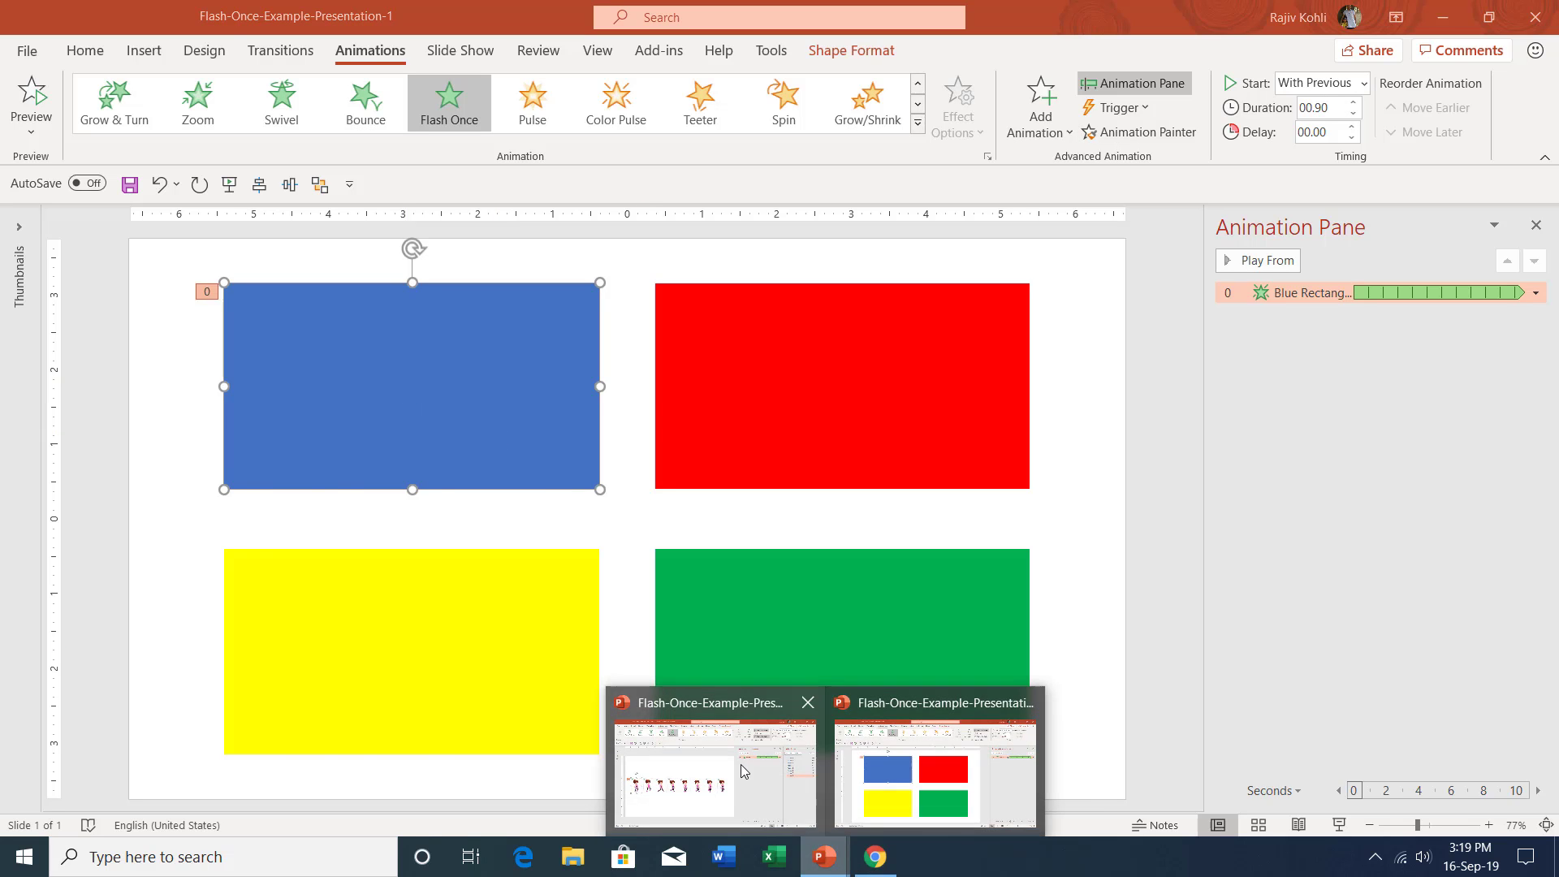
- Copy the first girl picture's Flash Once animation onto the red rectangle
{"action": "left_click", "coordinate": [718, 770]}
{"action": "left_click", "coordinate": [260, 495]}
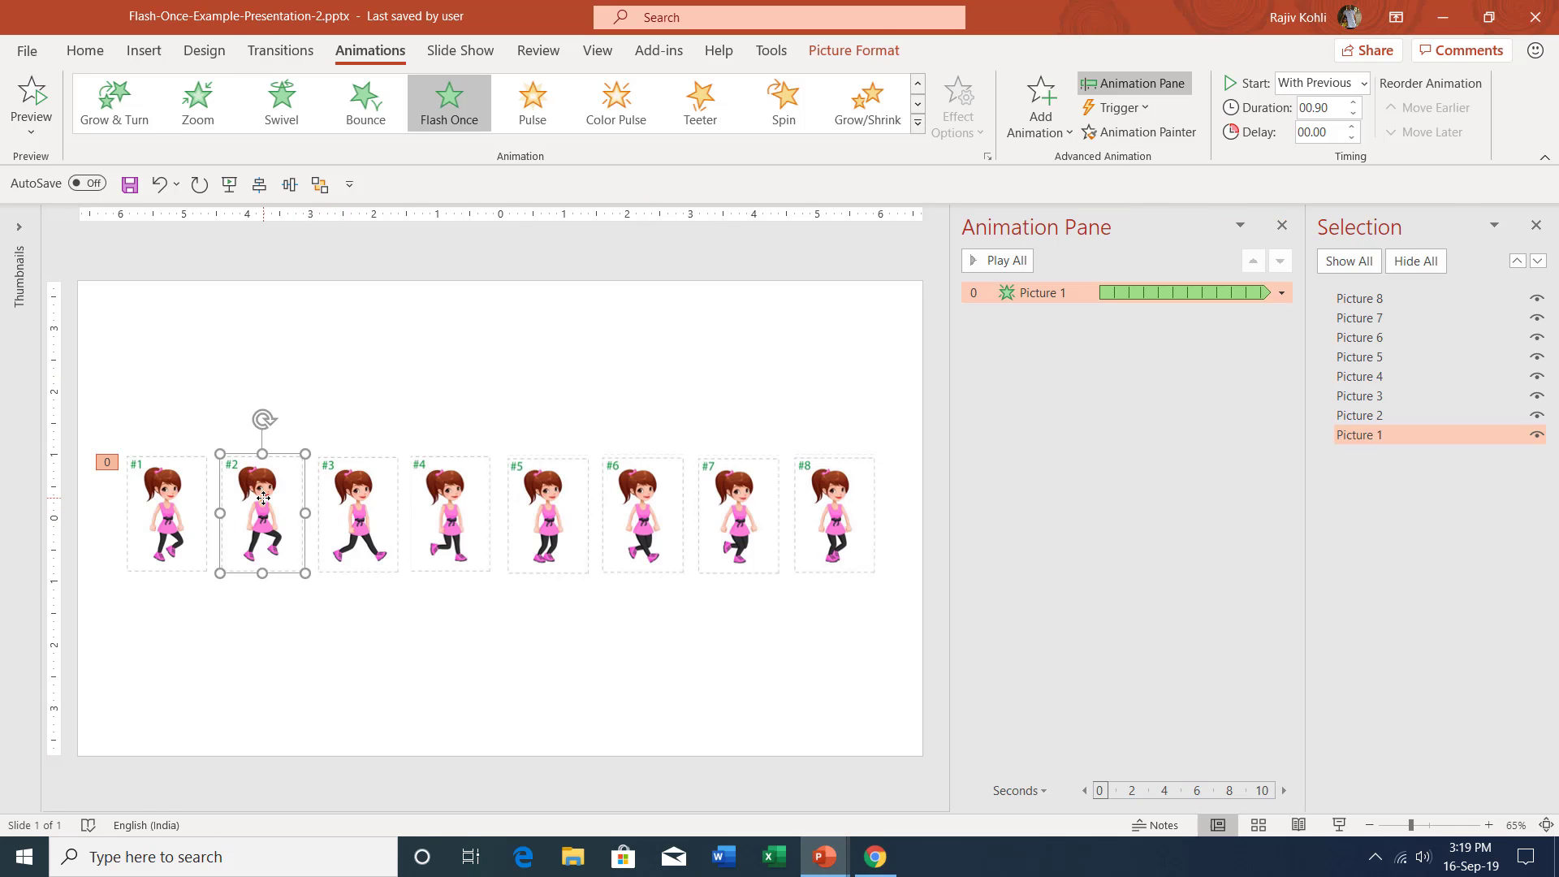
{"action": "left_click", "coordinate": [182, 493]}
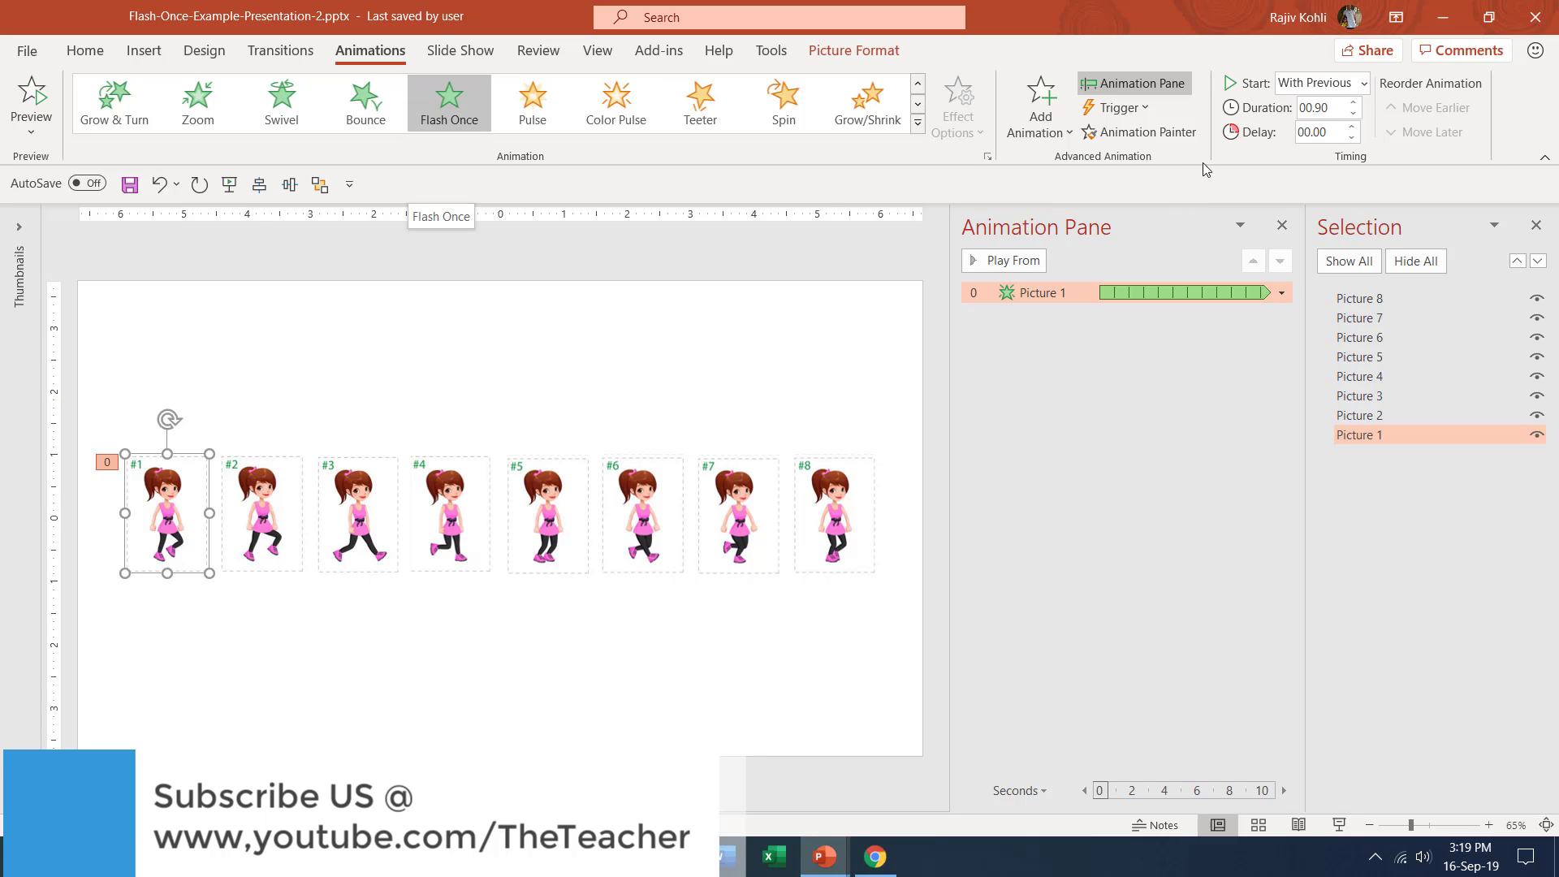
{"action": "left_click", "coordinate": [1153, 138]}
{"action": "mouse_move", "coordinate": [825, 857]}
{"action": "left_click", "coordinate": [917, 763]}
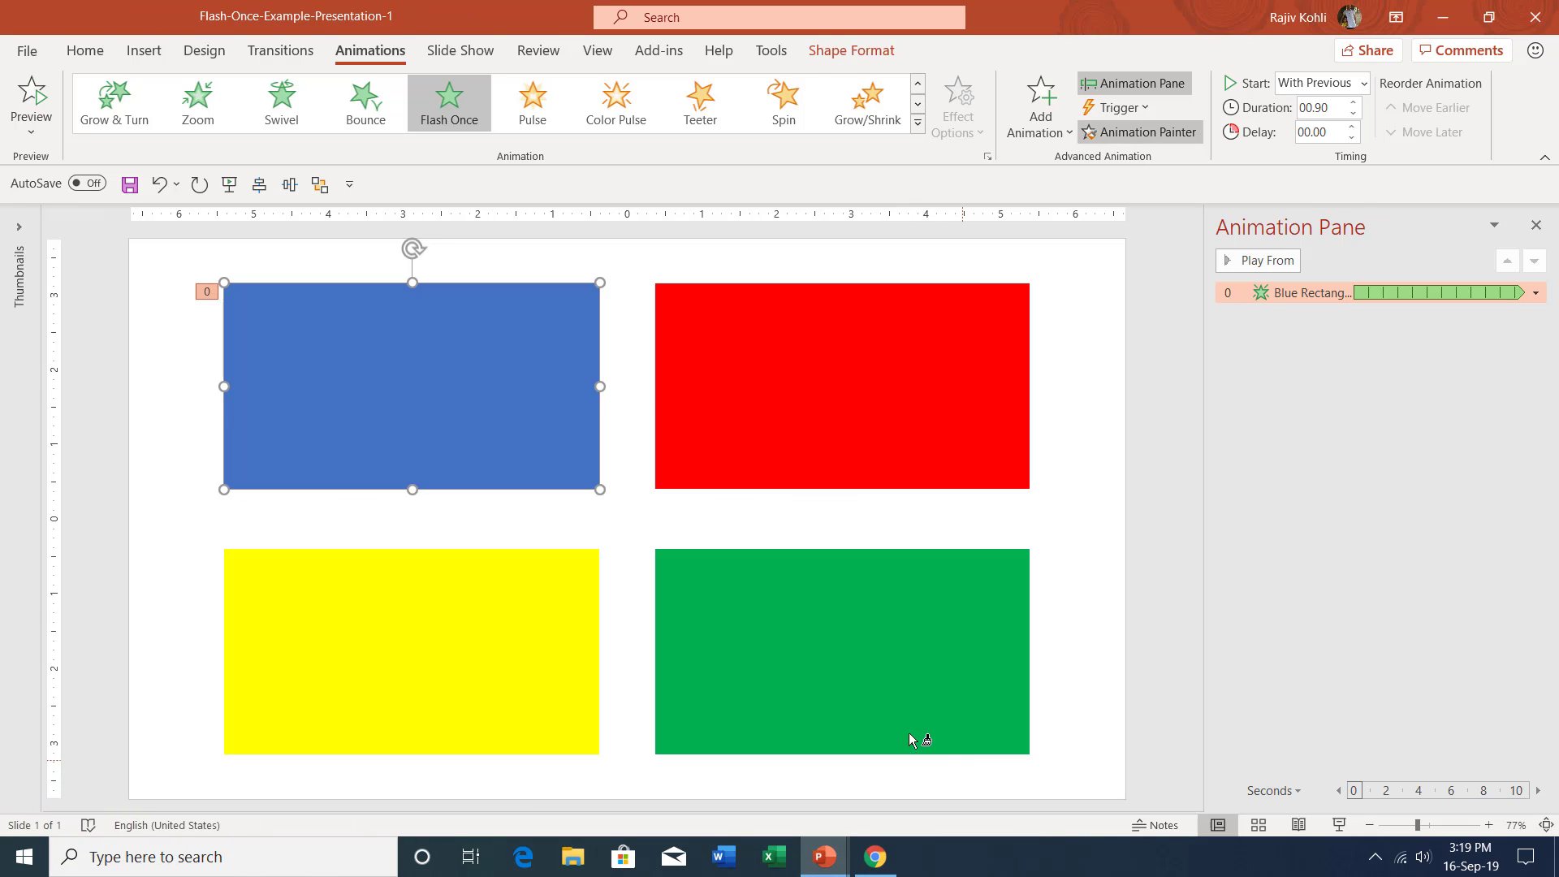
{"action": "left_click", "coordinate": [763, 362]}
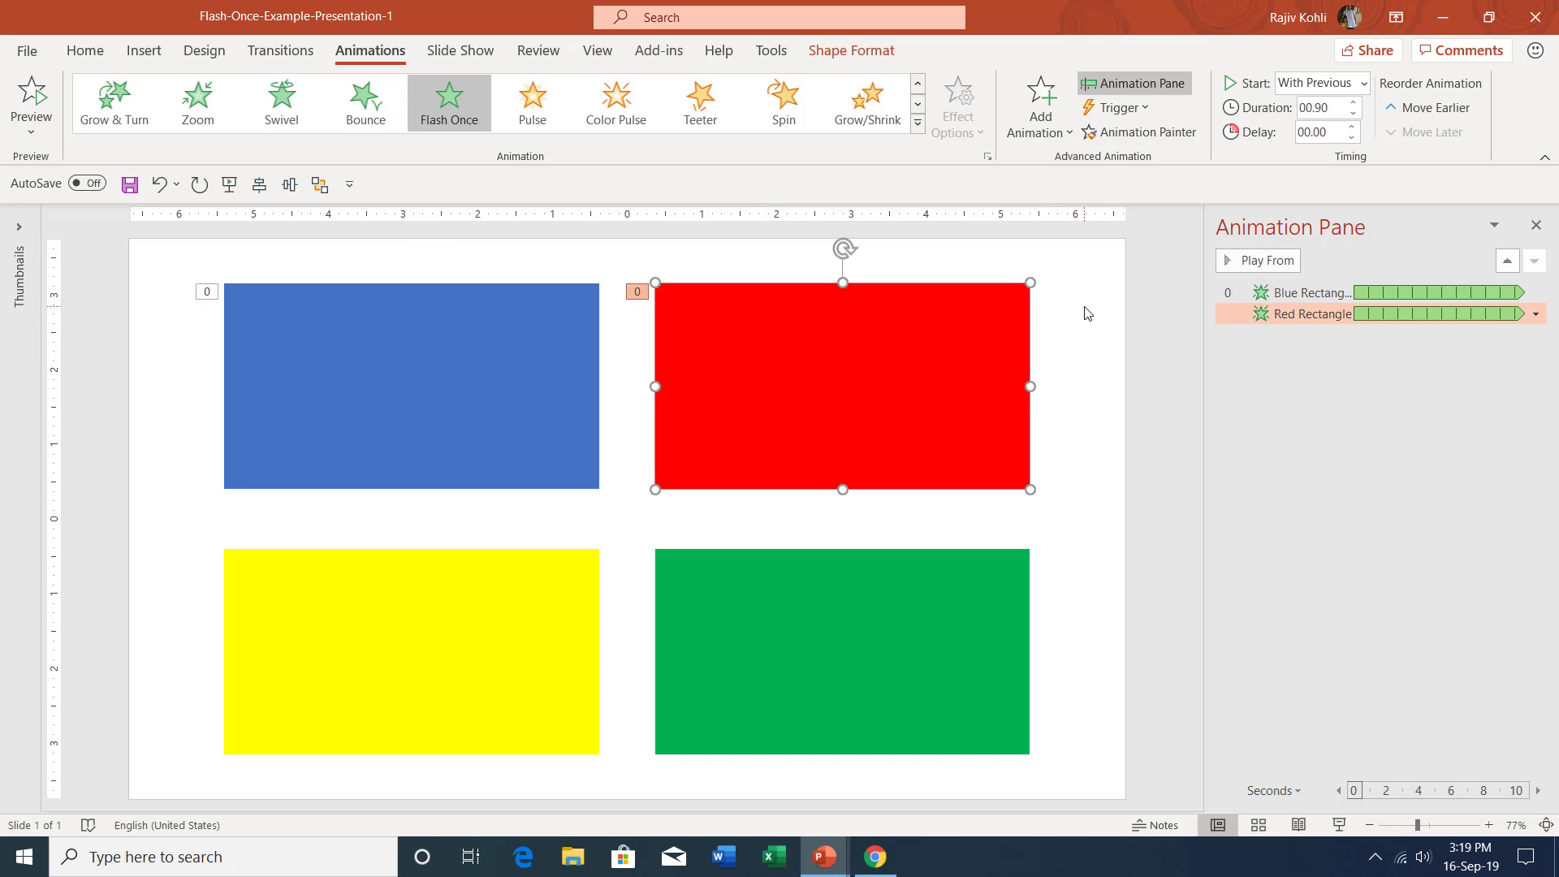
{"action": "left_click", "coordinate": [1084, 313]}
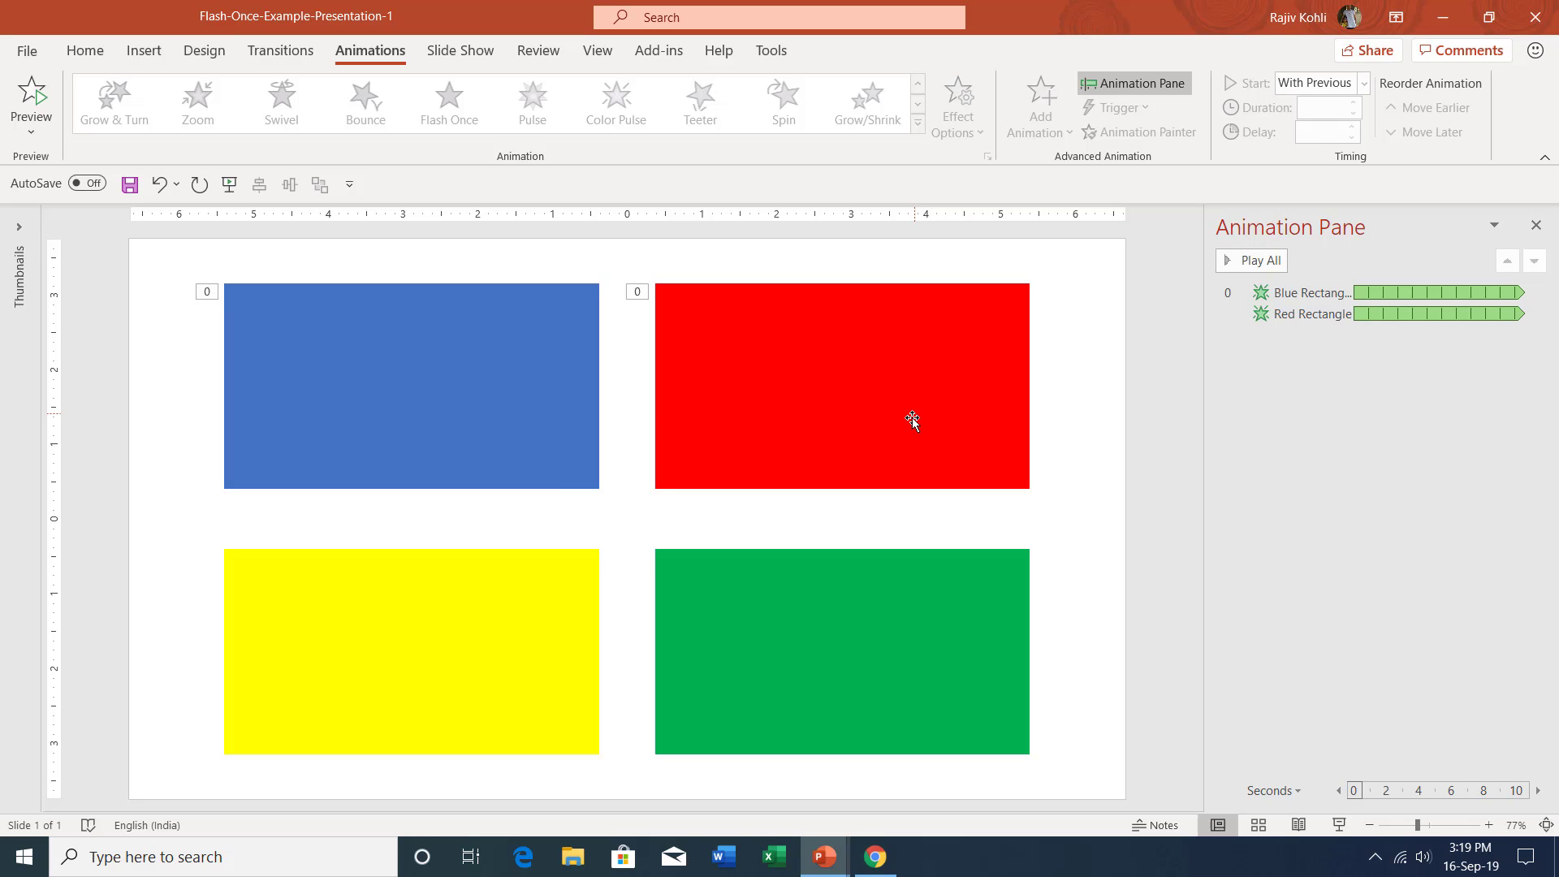
- Paint the blue rectangle's Flash Once onto the red, yellow and green rectangles
{"action": "left_click", "coordinate": [472, 321]}
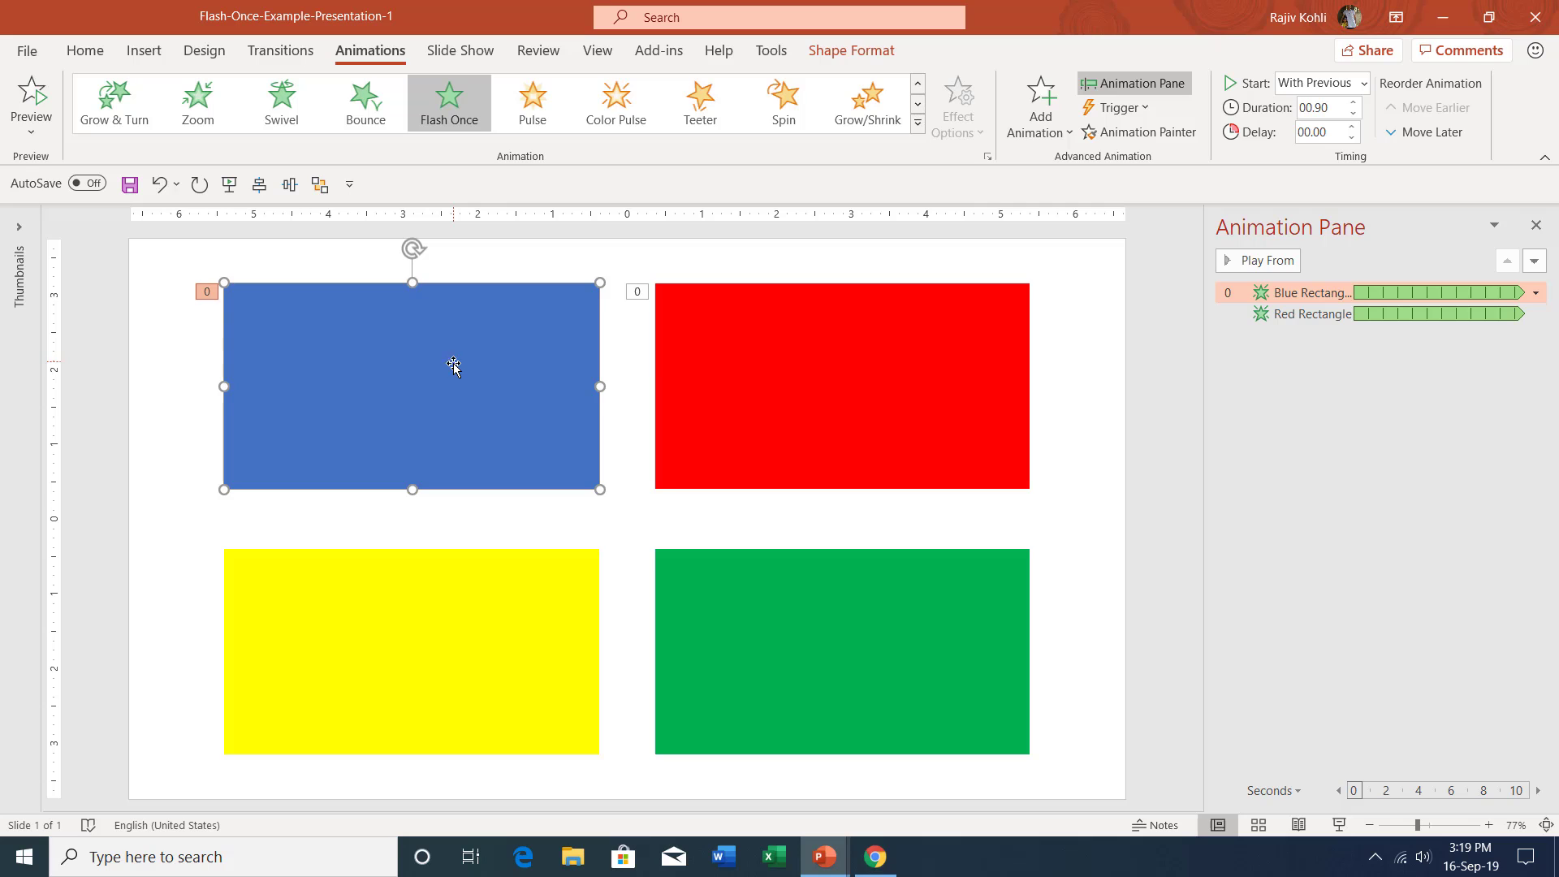
{"action": "left_click", "coordinate": [1163, 139]}
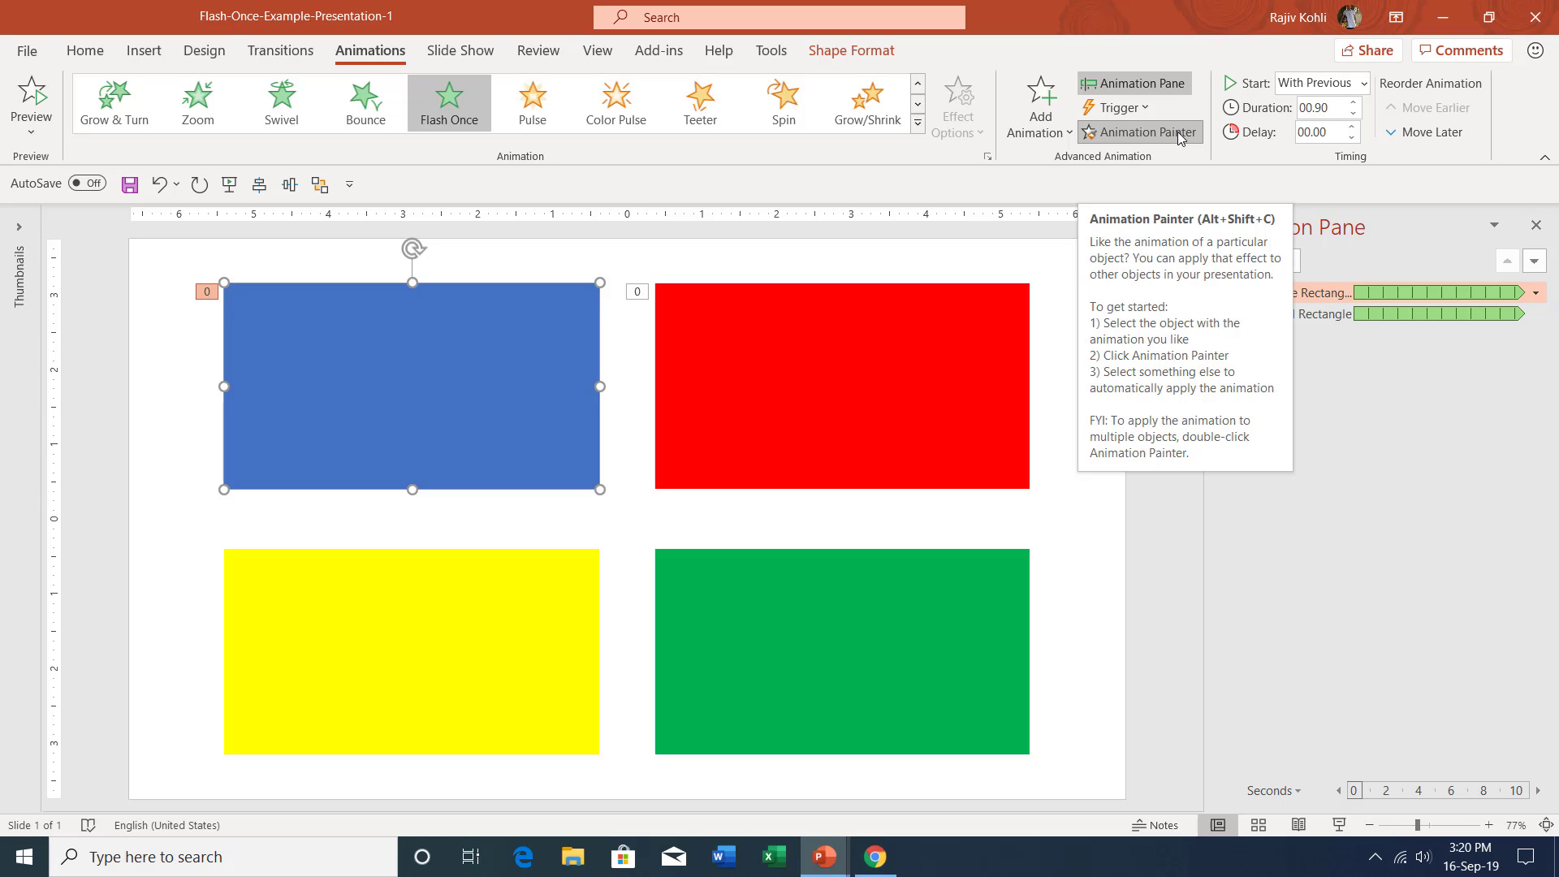
{"action": "left_click", "coordinate": [1177, 131]}
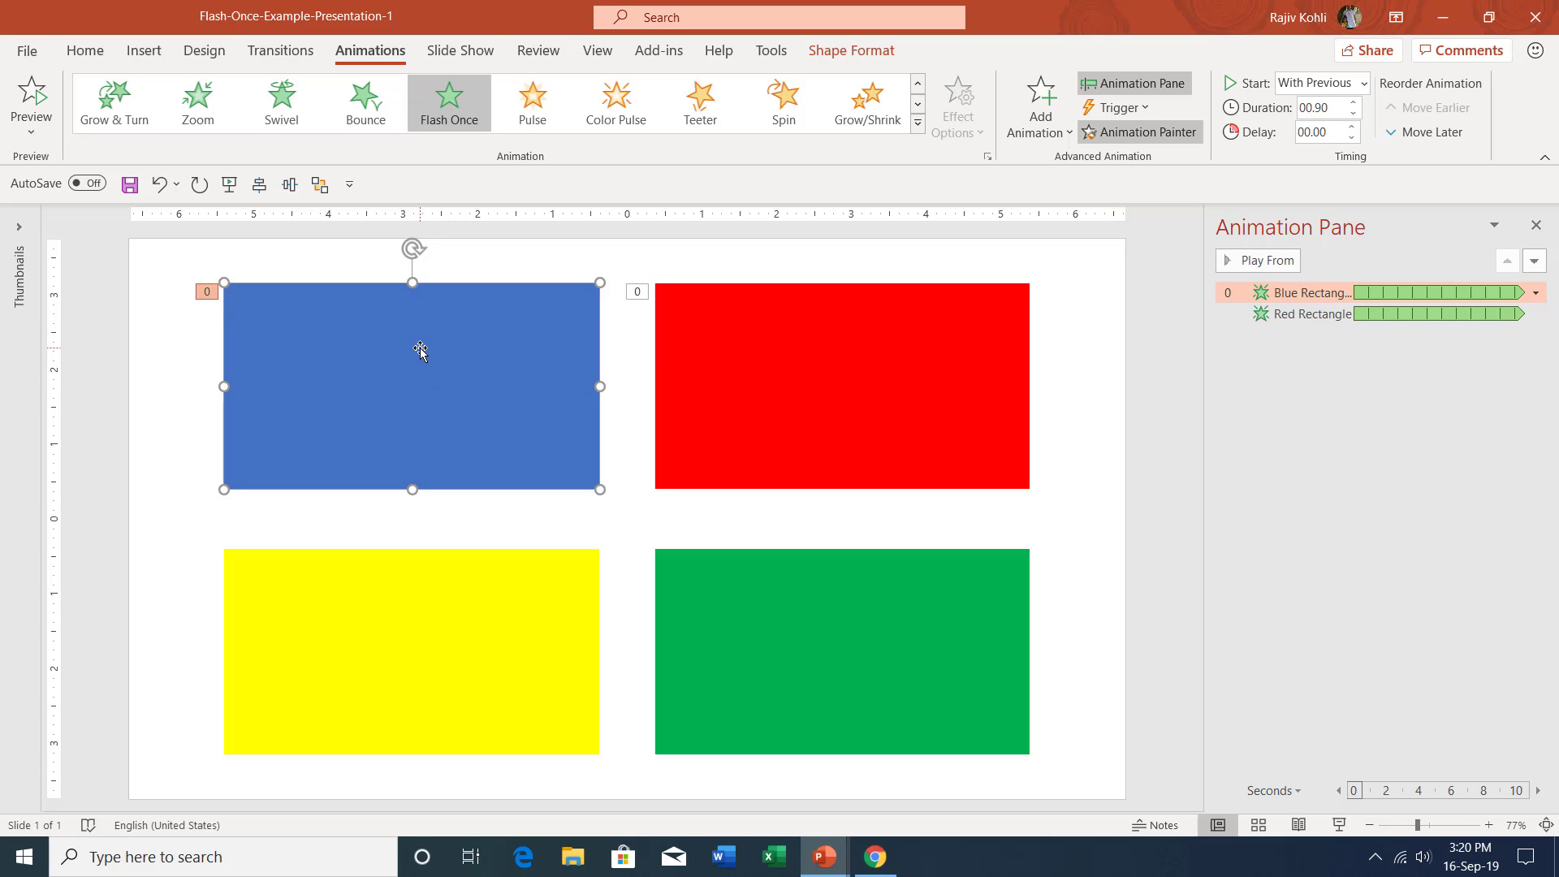
{"action": "left_click", "coordinate": [1133, 134]}
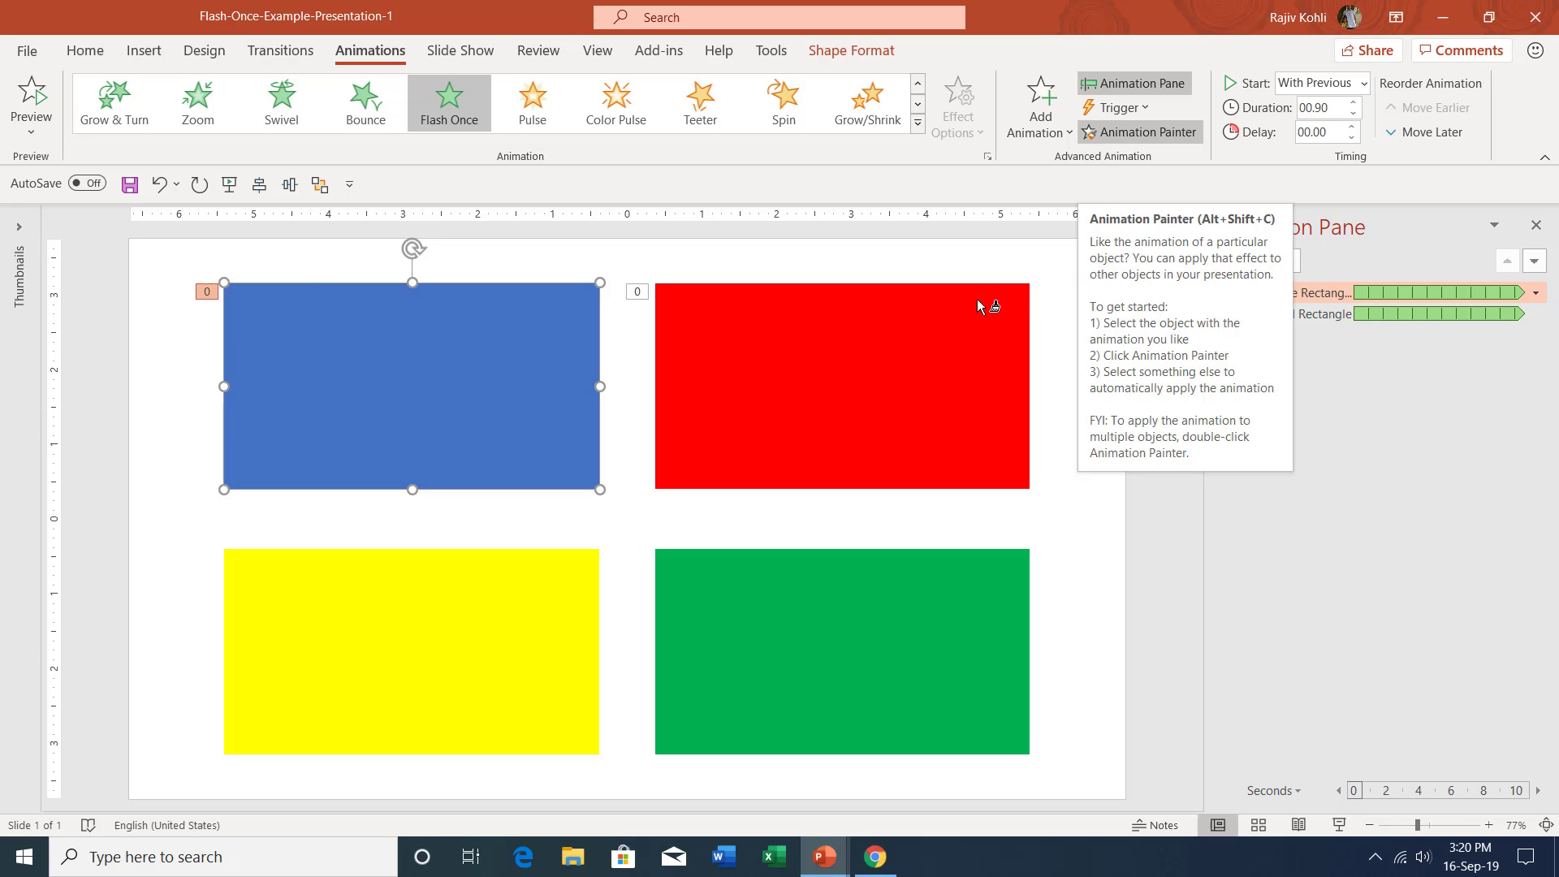
{"action": "left_click", "coordinate": [871, 338]}
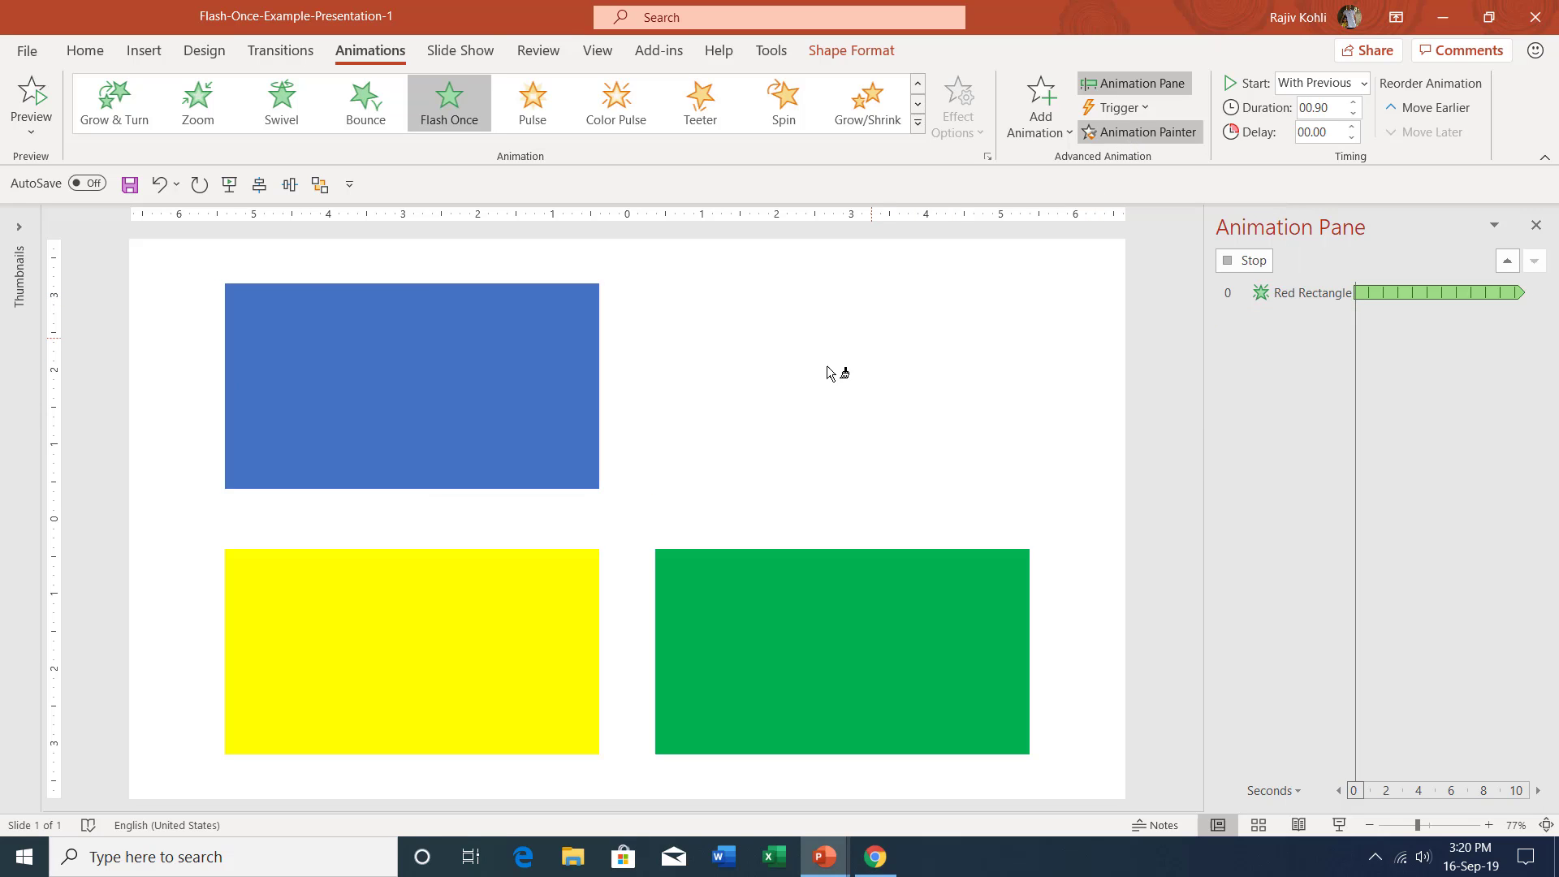
{"action": "left_click", "coordinate": [485, 606]}
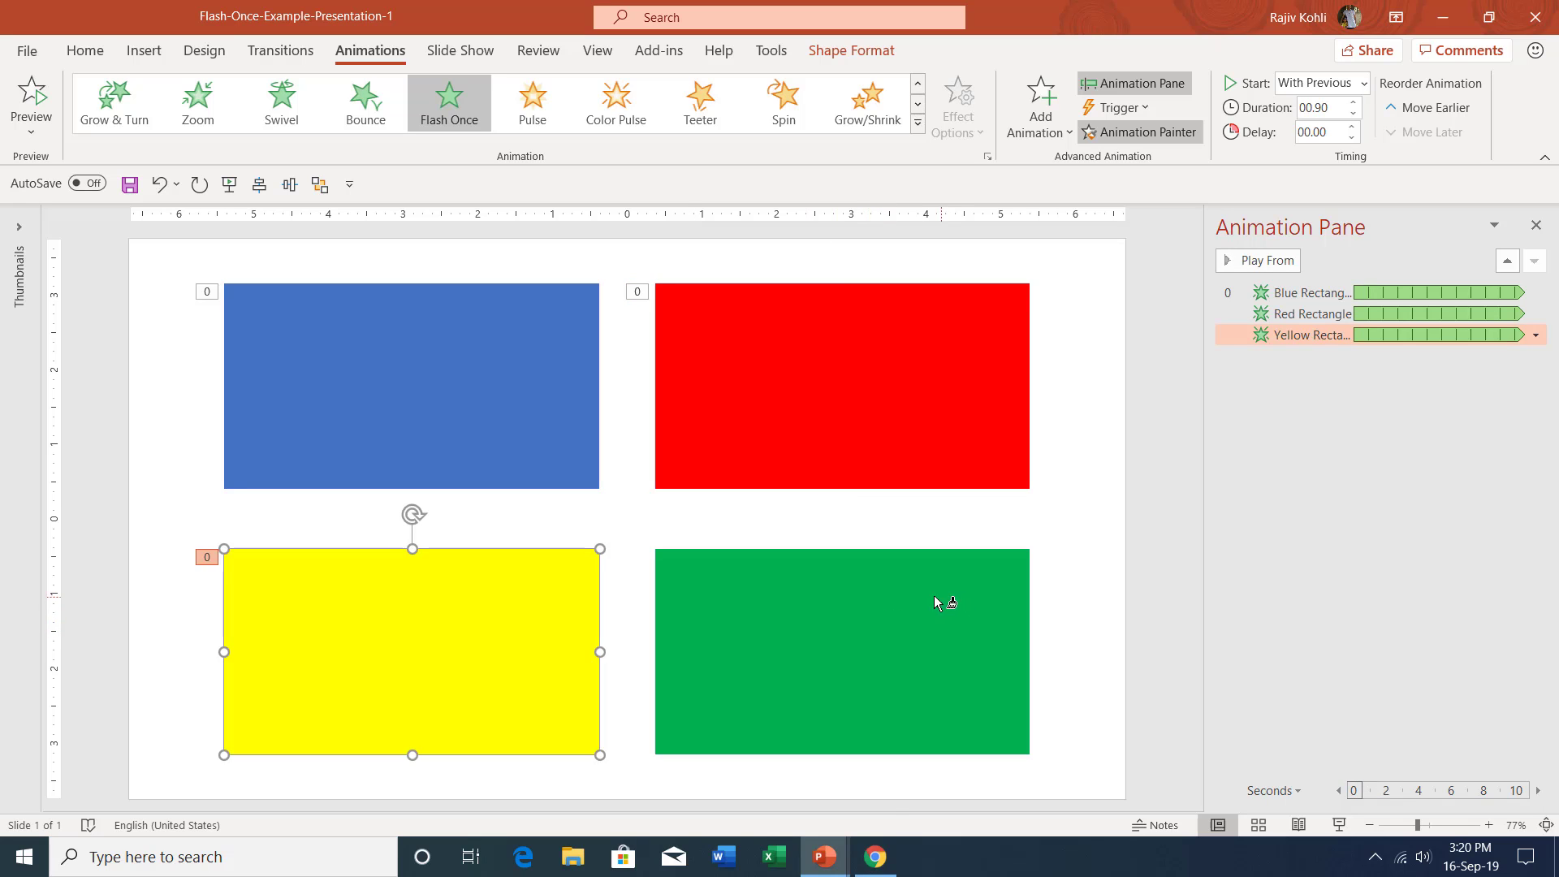
{"action": "left_click", "coordinate": [894, 605]}
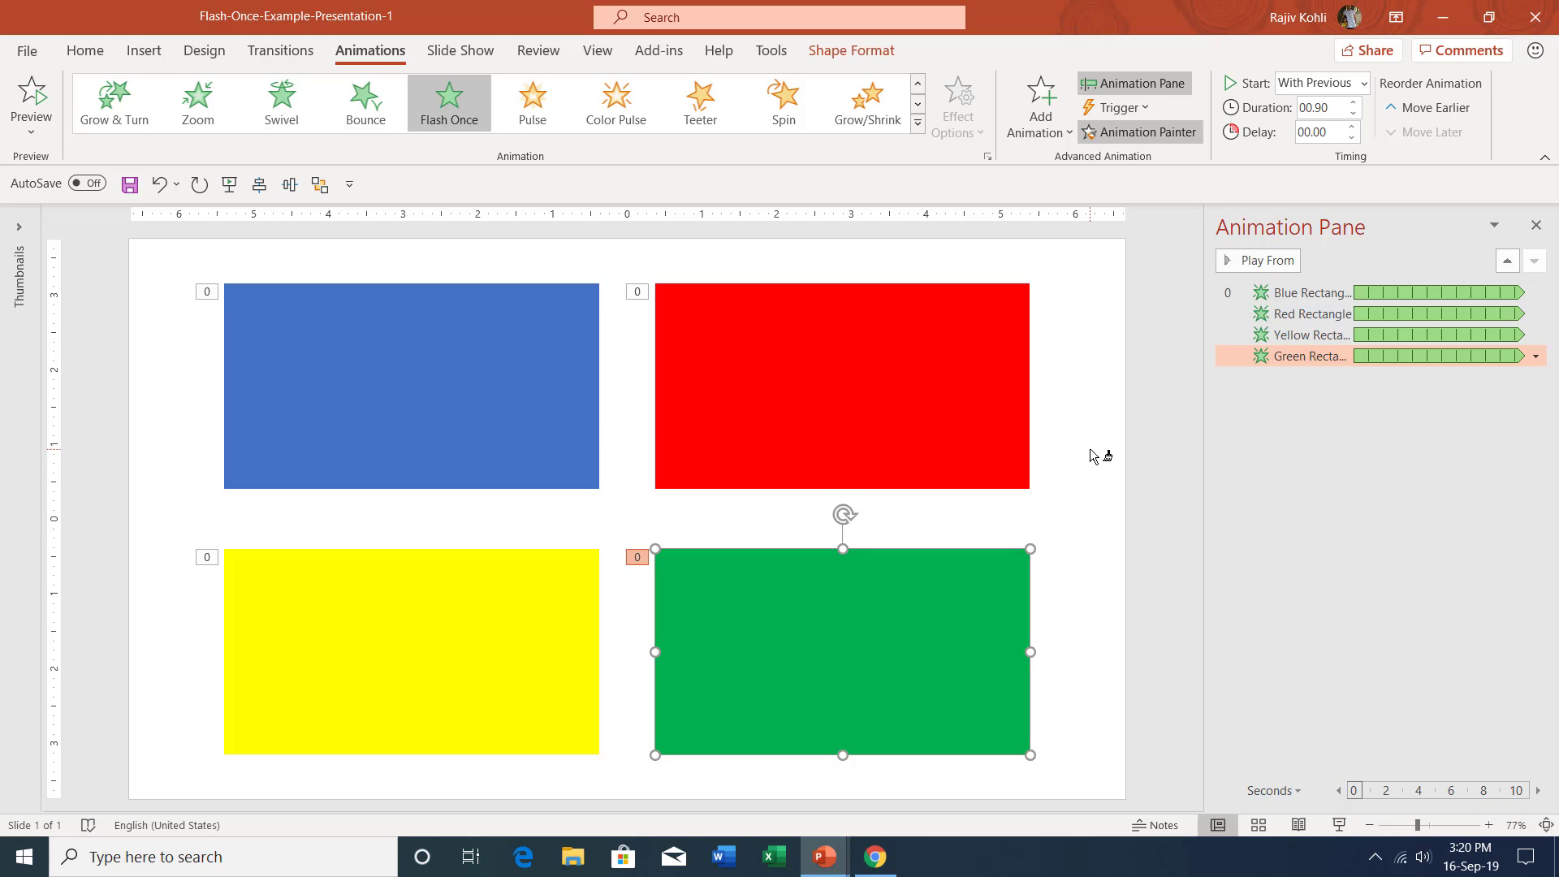
{"action": "left_click", "coordinate": [1089, 451]}
{"action": "left_click", "coordinate": [1306, 318]}
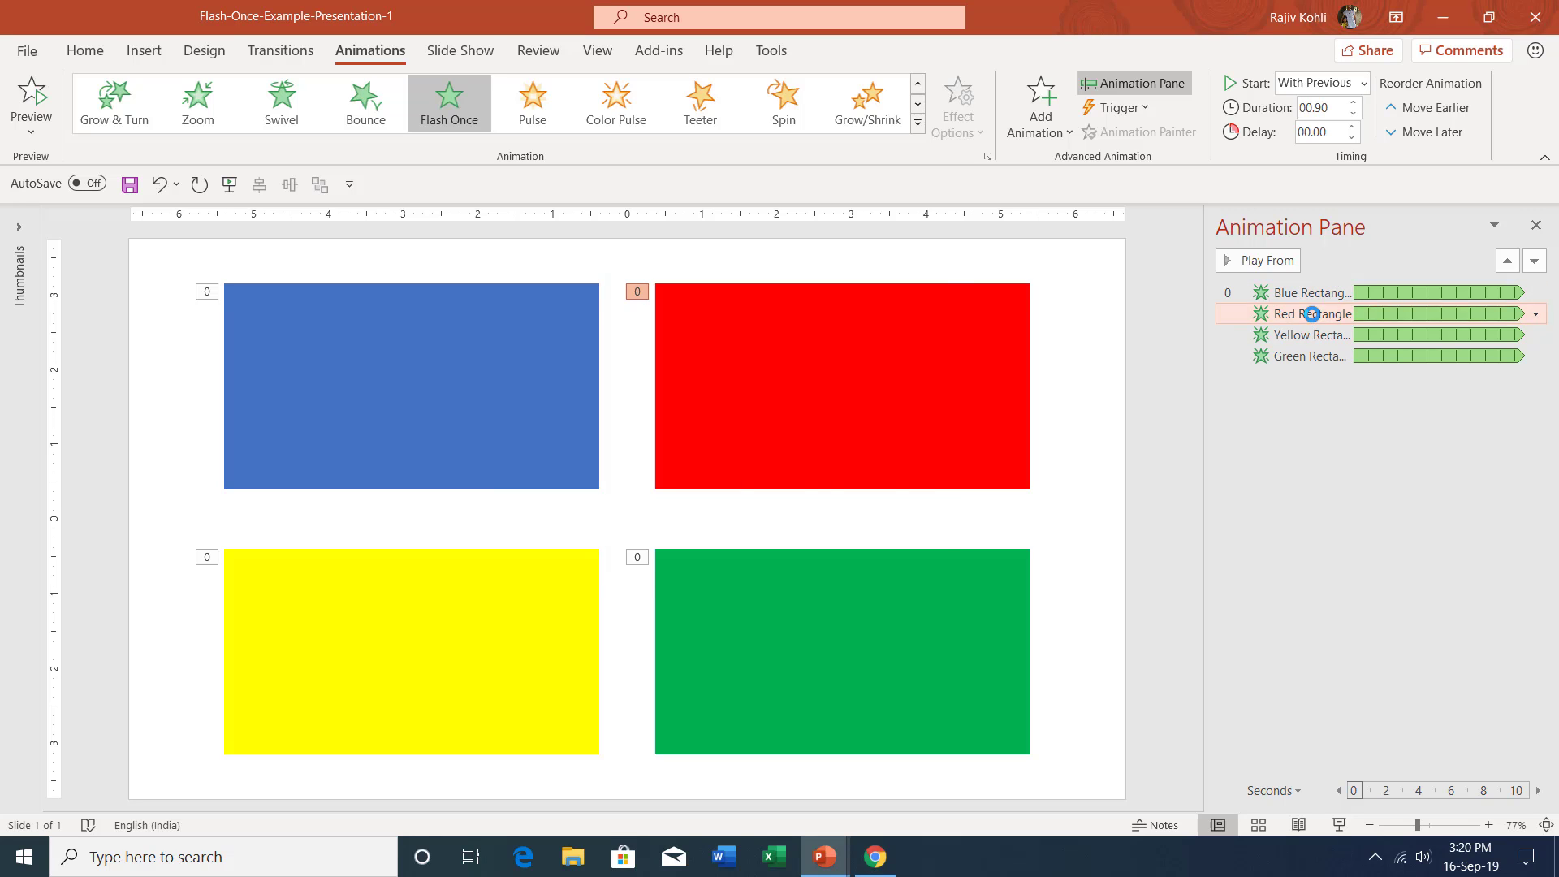
- Show the red rectangle's Flash Once timing: With Previous, 0.9 seconds, repeating until slide end
{"action": "double_click", "coordinate": [1313, 316]}
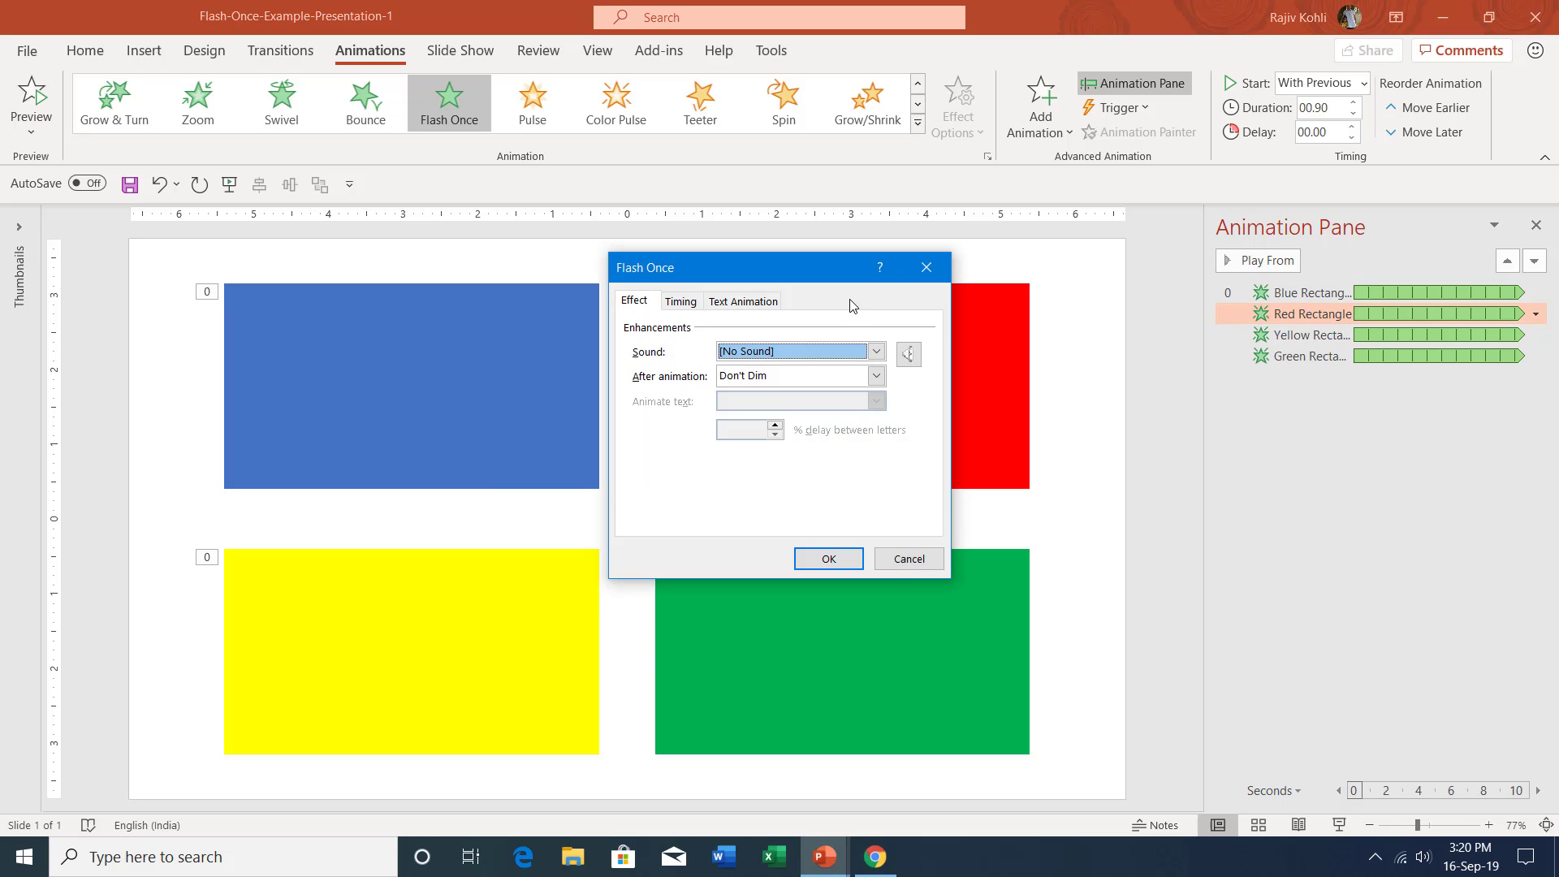
{"action": "left_click", "coordinate": [683, 305]}
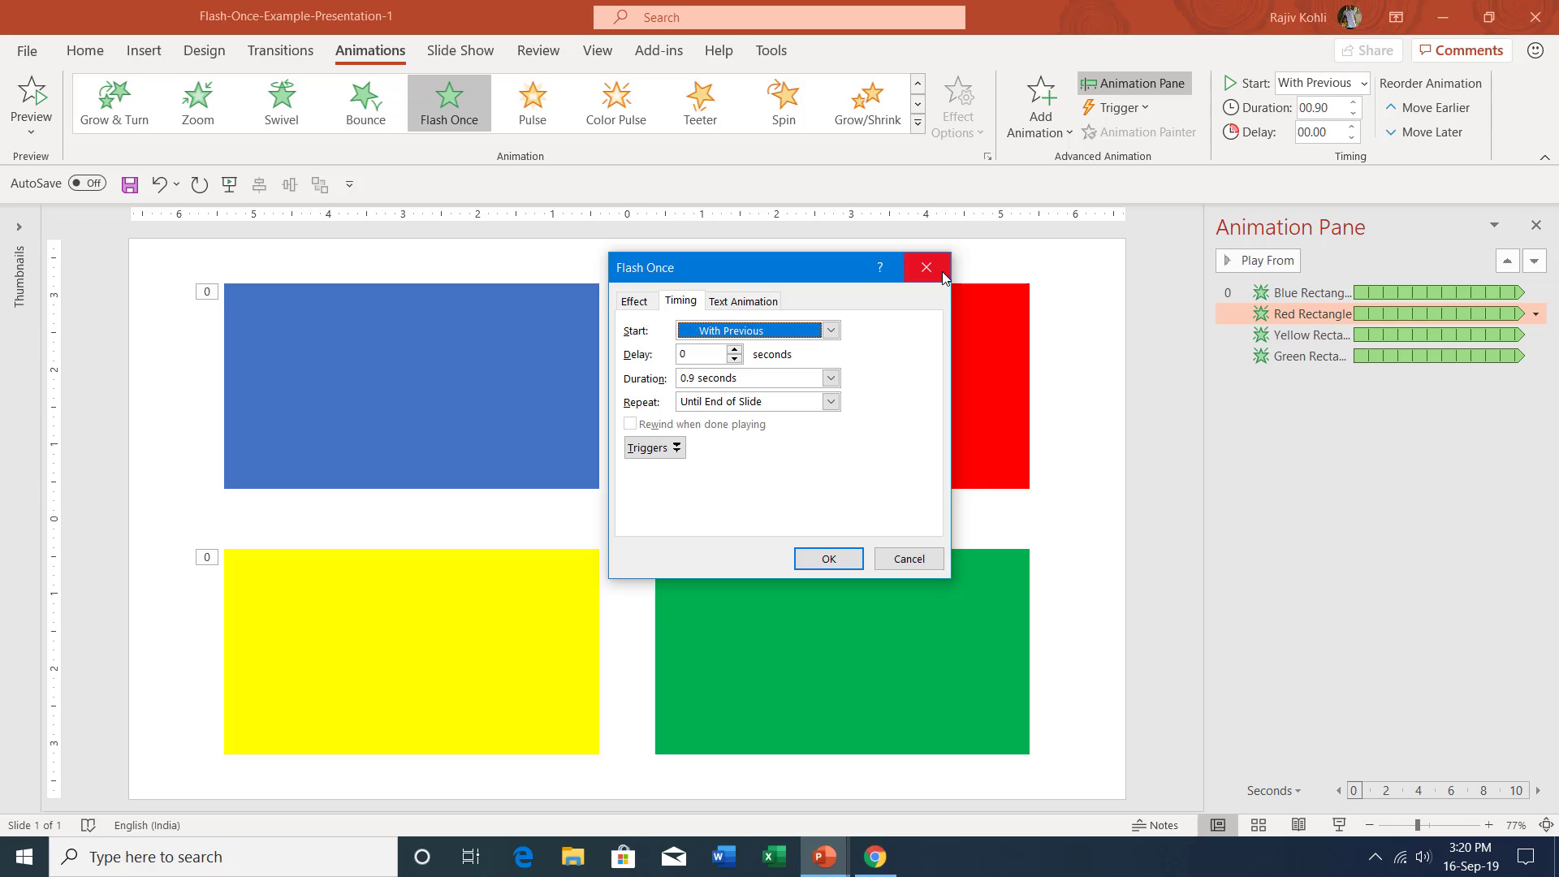